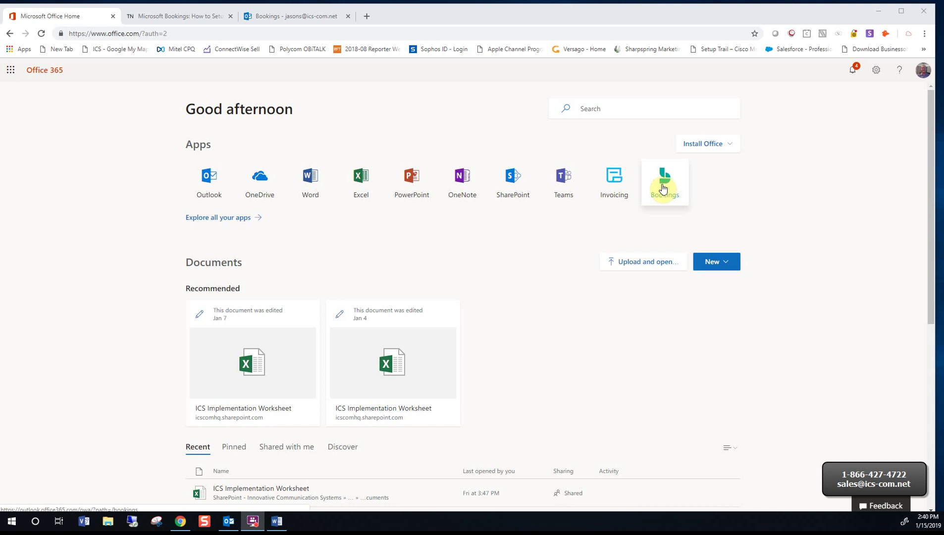
# Switch from Office 365 to the TechNet 'Microsoft Bookings: How to Set up' blog post
pyautogui.click(12, 72)
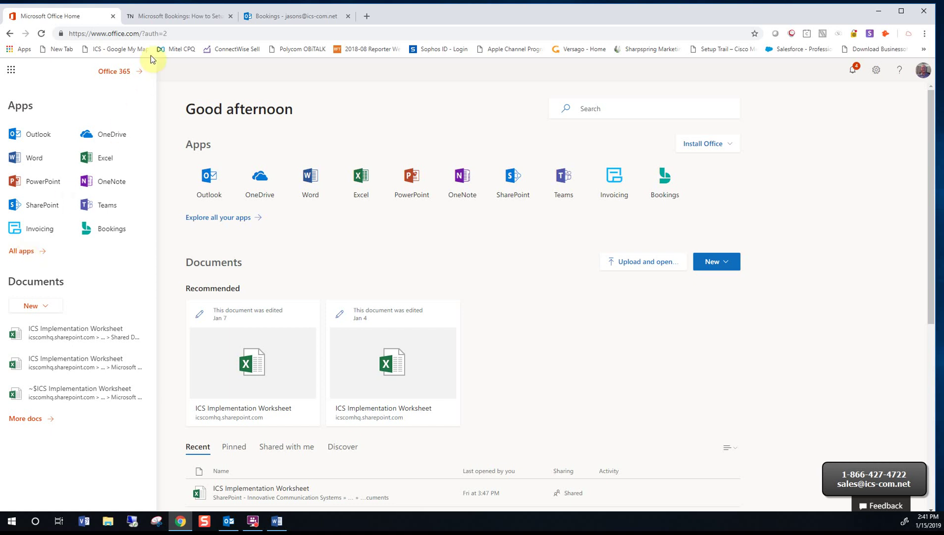
pyautogui.click(168, 18)
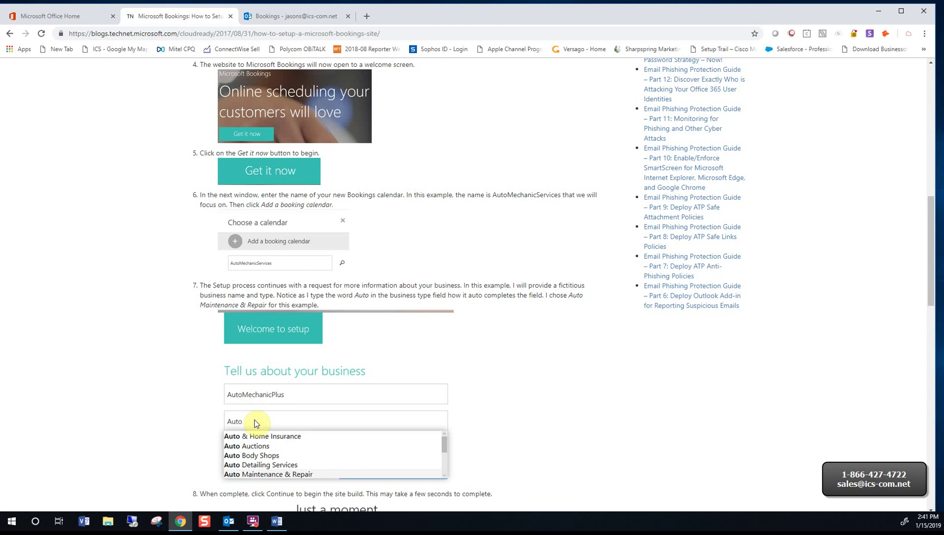
# Scroll the setup guide, then go to the published ICS- IT, Voice, Video booking page
pyautogui.scroll(-2, 257, 422)
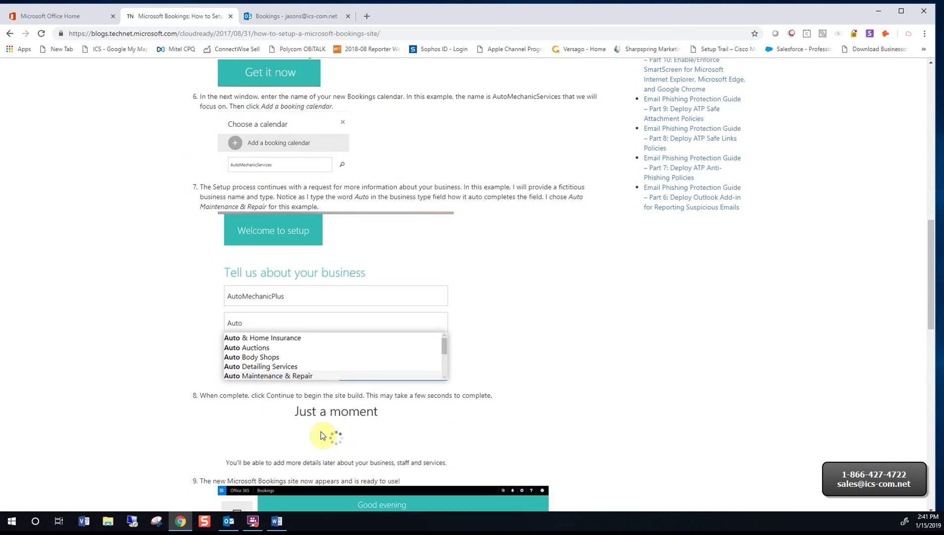
pyautogui.click(290, 16)
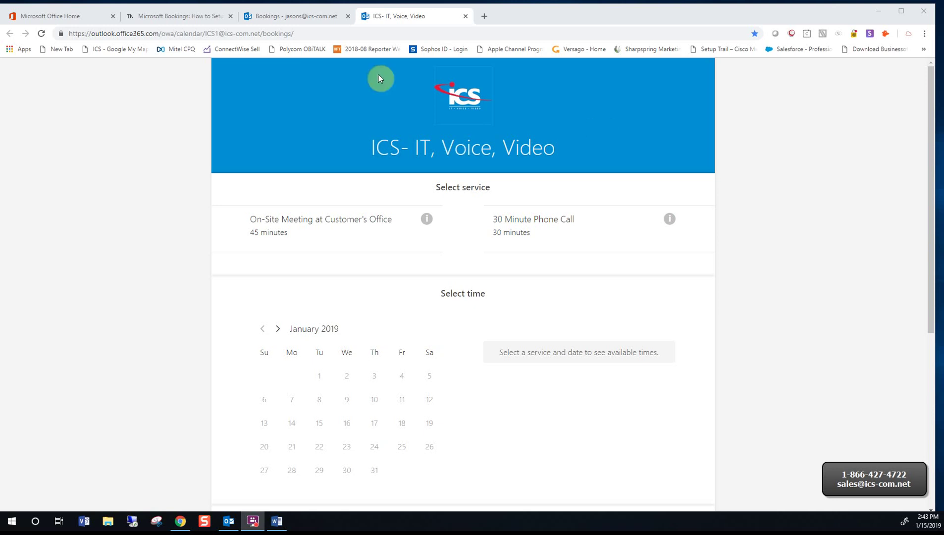
# Choose the On-Site Meeting at Customer's Office service on January 18 at 10:00 am
pyautogui.click(362, 242)
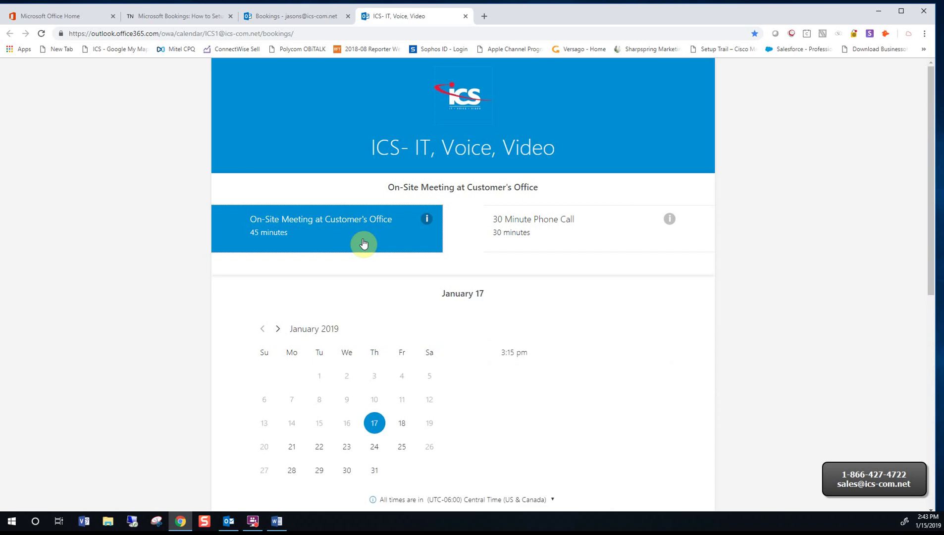
pyautogui.scroll(-2, 363, 243)
pyautogui.click(402, 326)
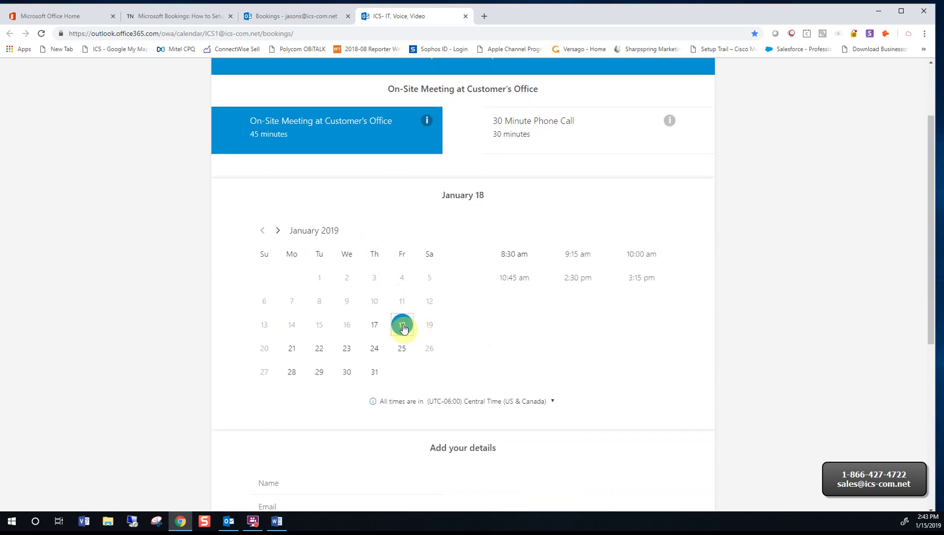
pyautogui.click(654, 261)
pyautogui.scroll(-5, 654, 261)
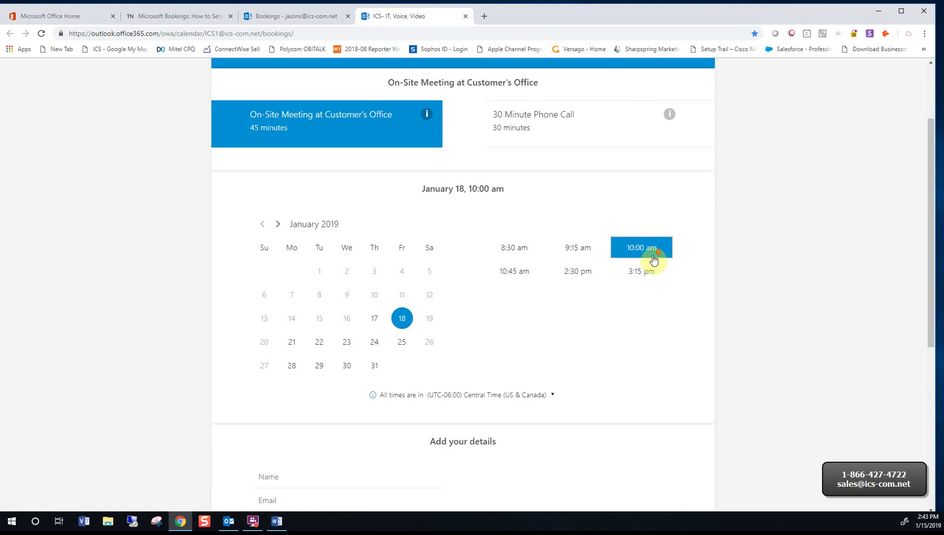
# Enter the customer's name, e-mail, phone and address, and add the note 'Test meeting'
pyautogui.click(308, 244)
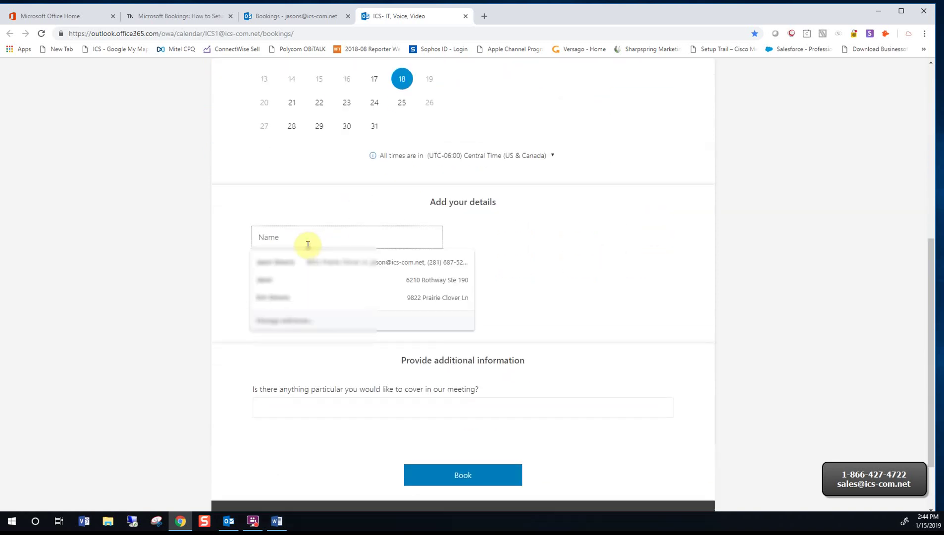
pyautogui.press('Tab')
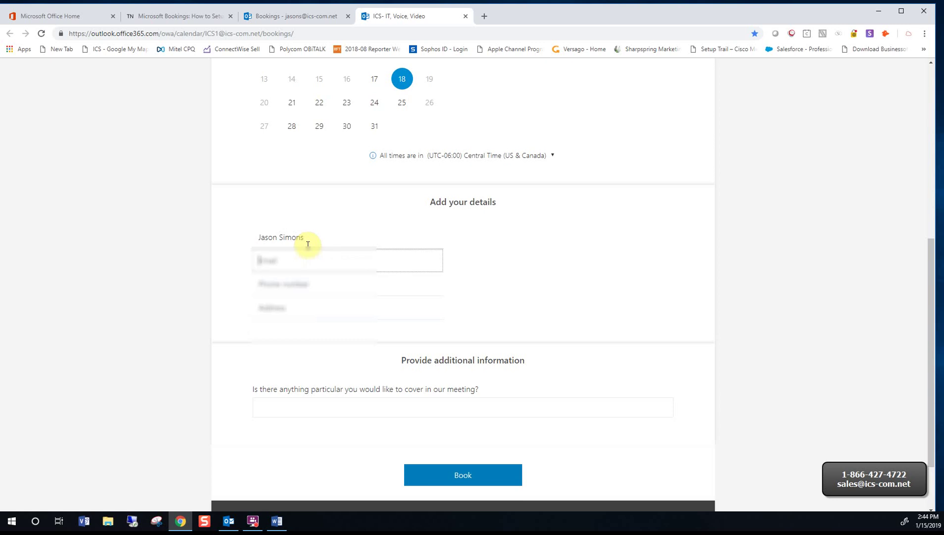
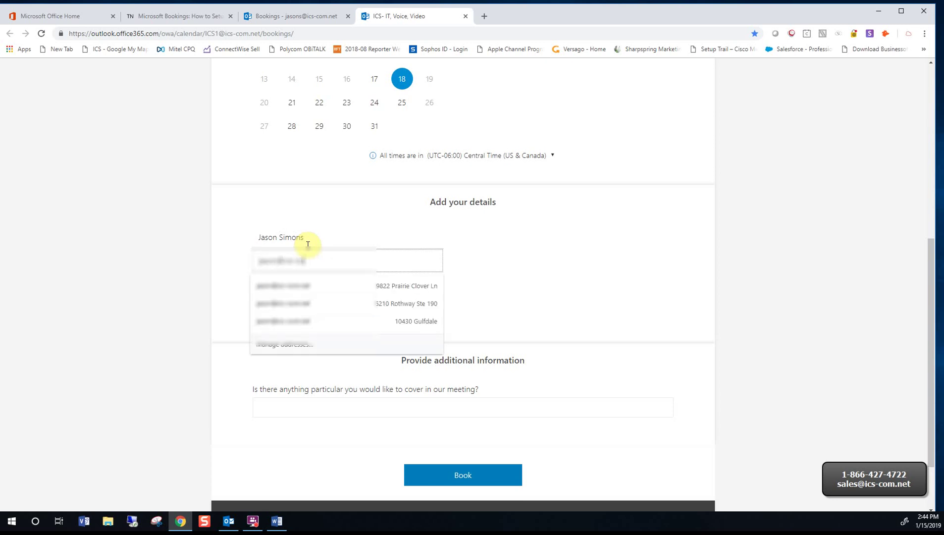
pyautogui.press('Tab')
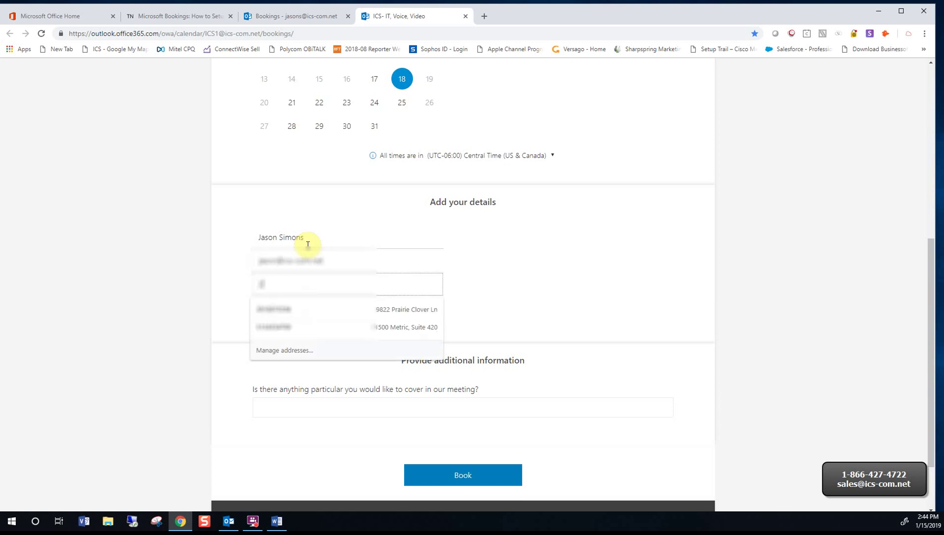
pyautogui.press('Tab')
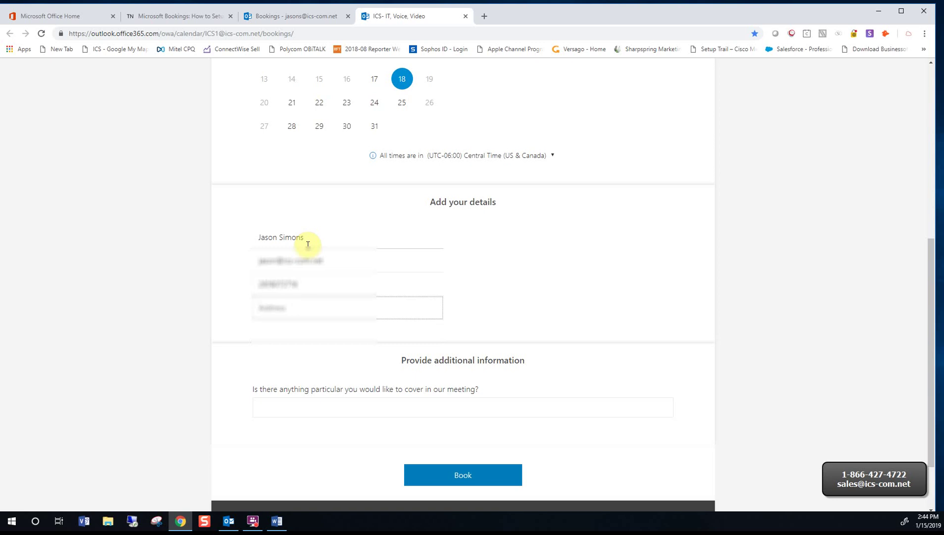
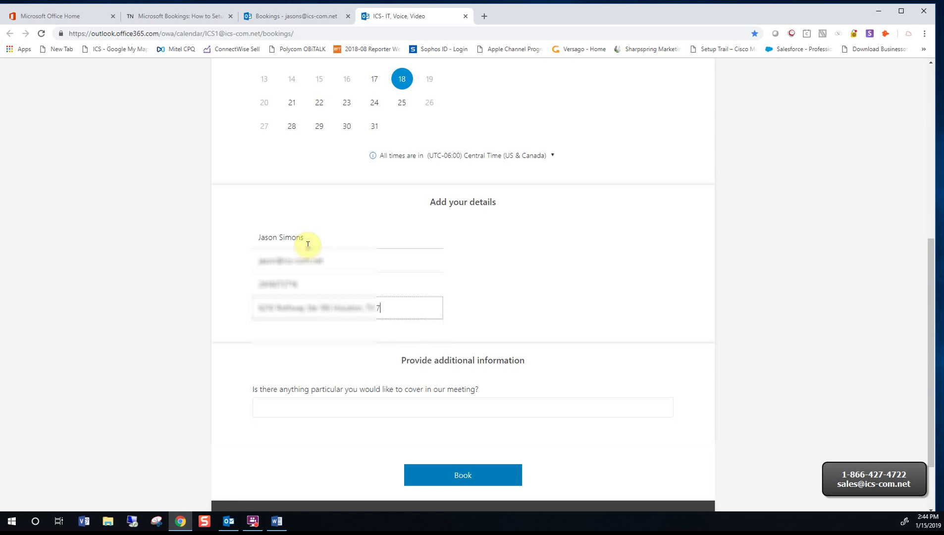
pyautogui.press('Tab')
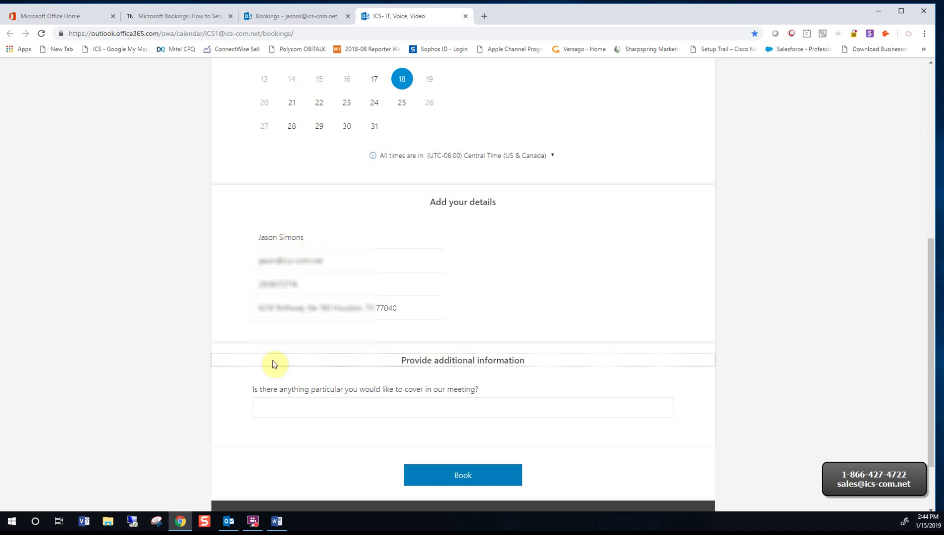
pyautogui.click(265, 413)
pyautogui.write('Test ')
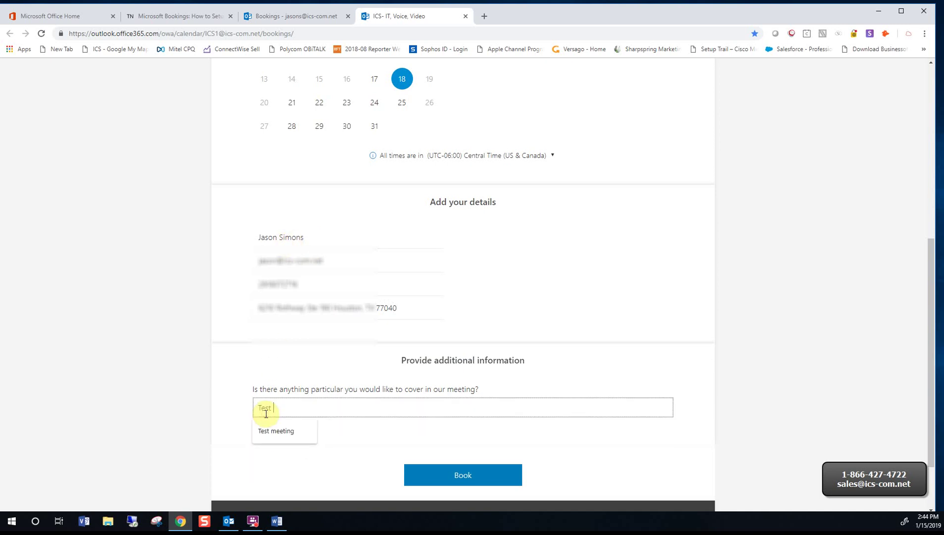
pyautogui.write('meeting')
# Book the January 18, 10:00 am appointment and return to the Bookings home dashboard
pyautogui.click(434, 477)
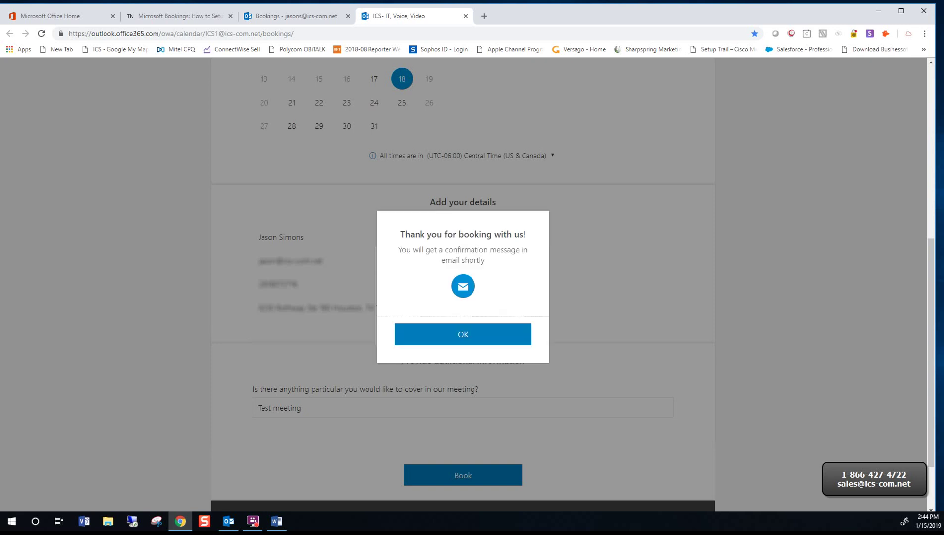
pyautogui.press('Return')
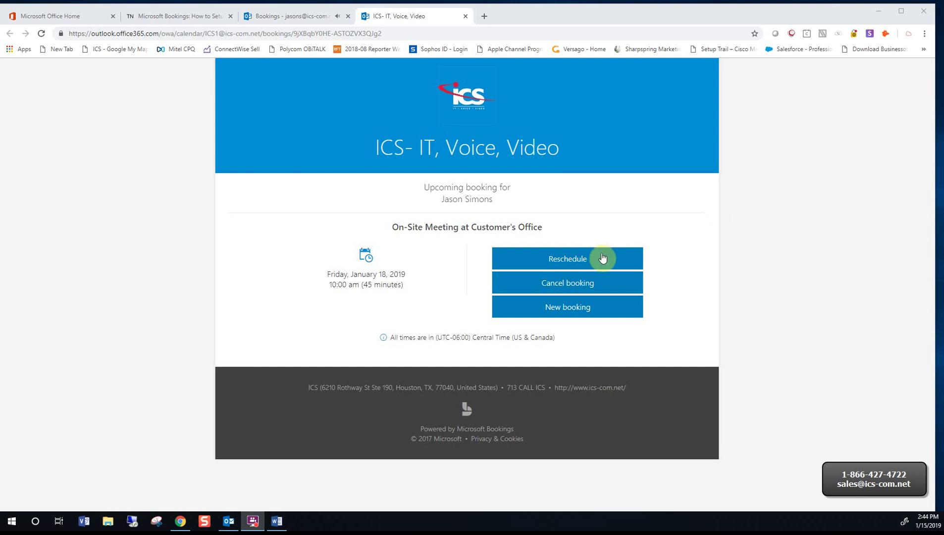
pyautogui.click(602, 256)
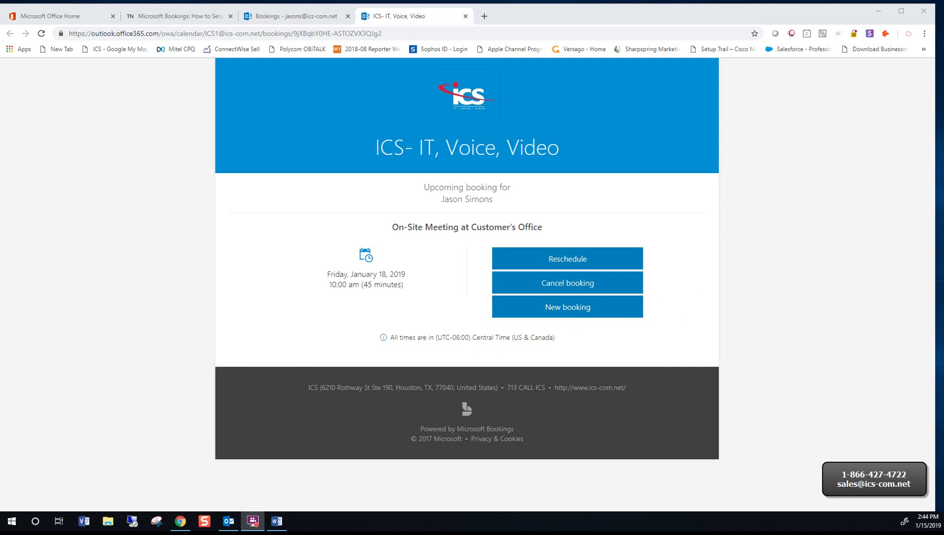
pyautogui.hotkey('ctrl', 'shift', 'Tab')
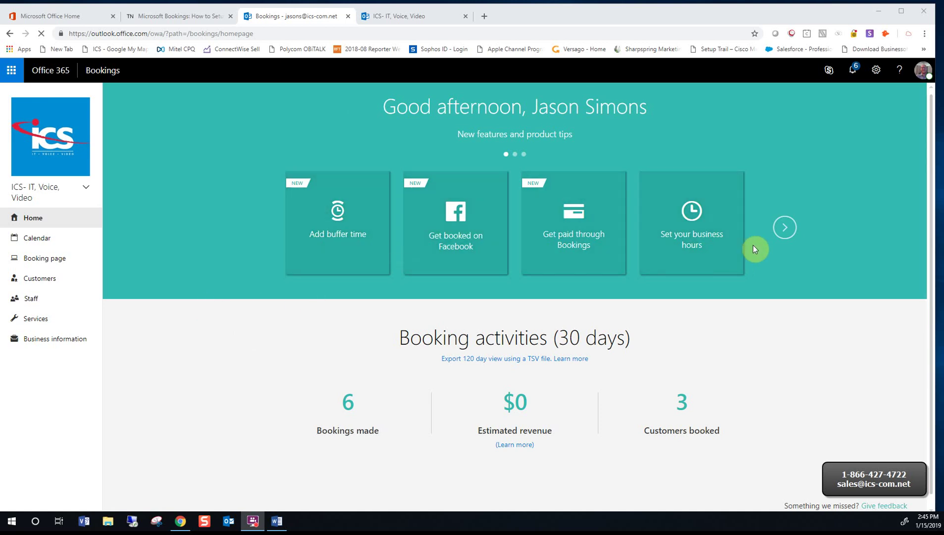
# Open Business information, check the business name and compare with the booking confirmation page
pyautogui.click(68, 342)
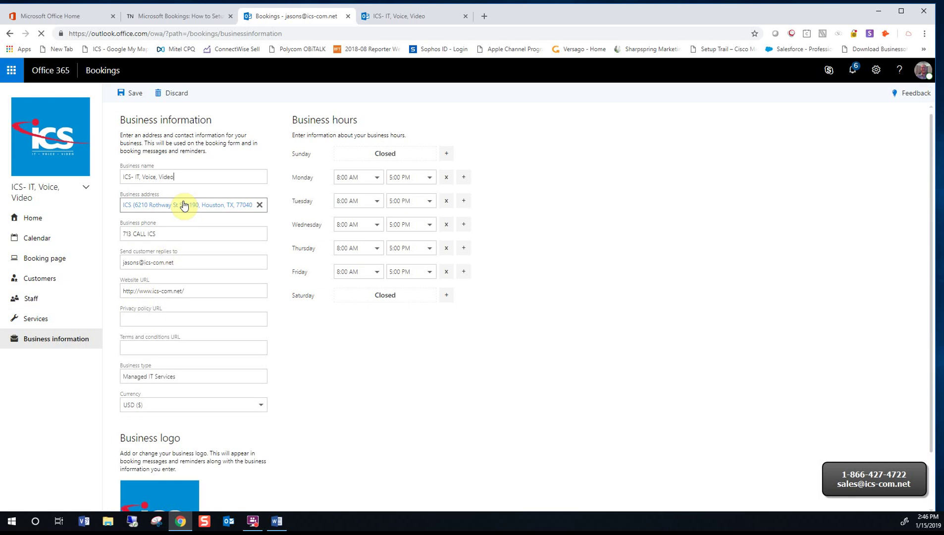
pyautogui.click(186, 177)
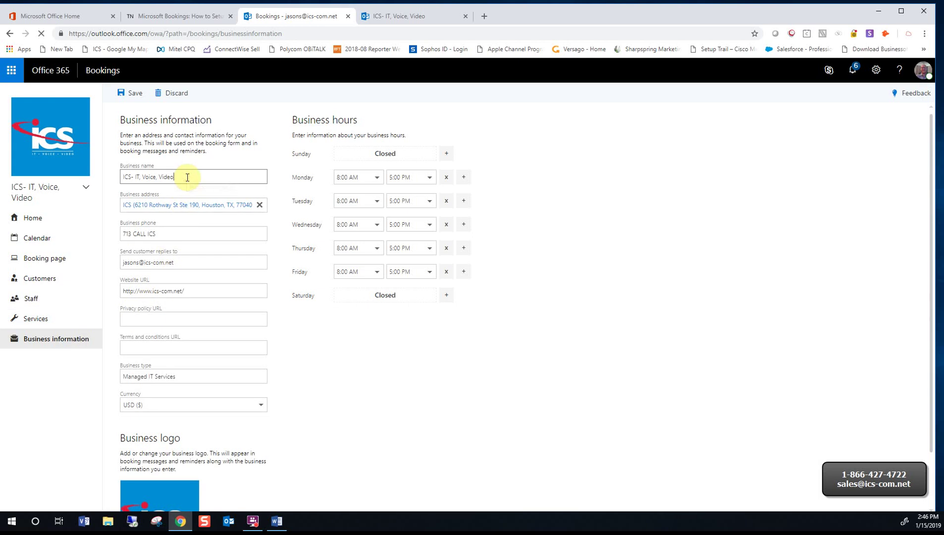
pyautogui.click(391, 18)
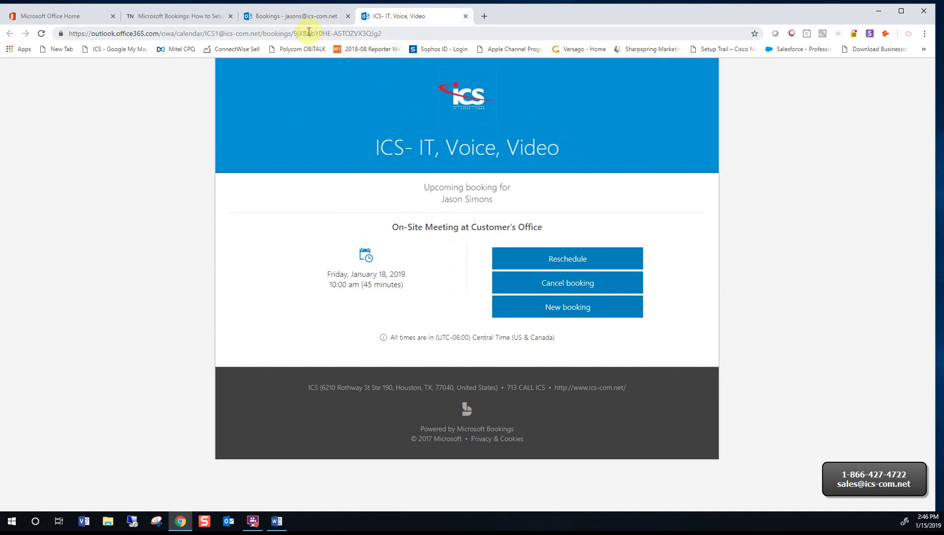
pyautogui.click(300, 17)
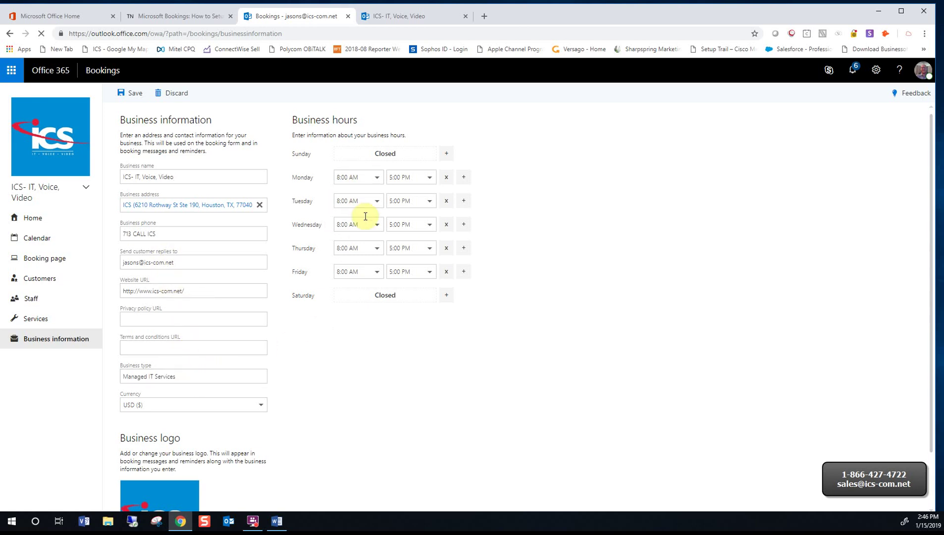
# Keep the ICS image as the business logo and save it
pyautogui.scroll(-2, 369, 252)
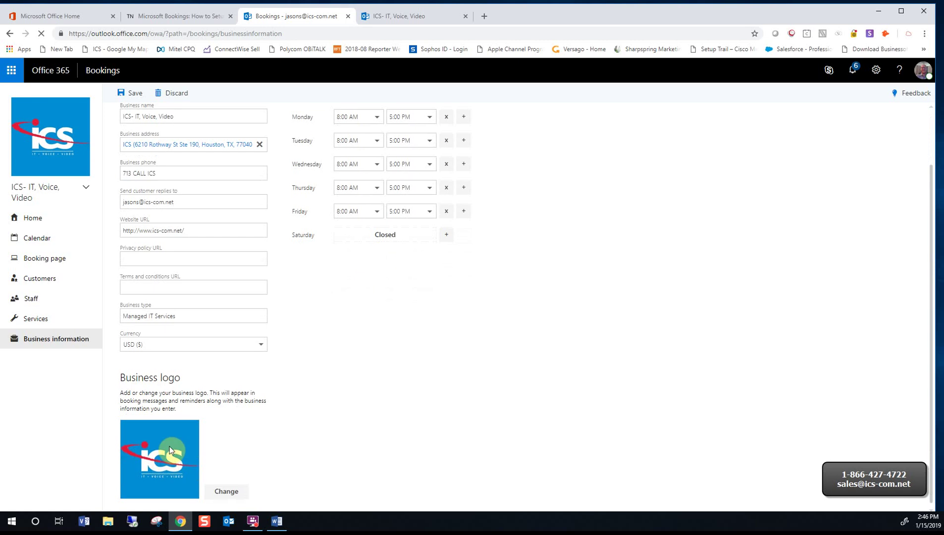
pyautogui.click(234, 495)
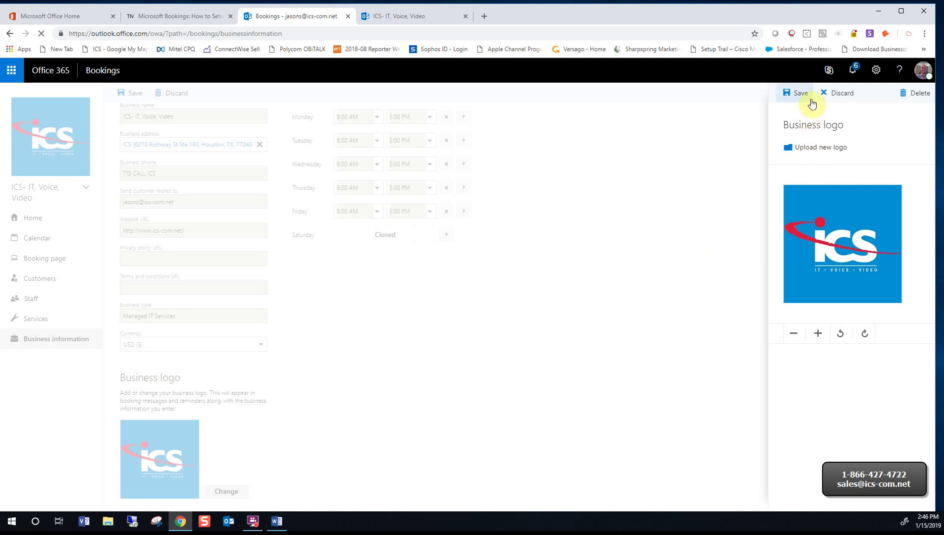
pyautogui.click(796, 95)
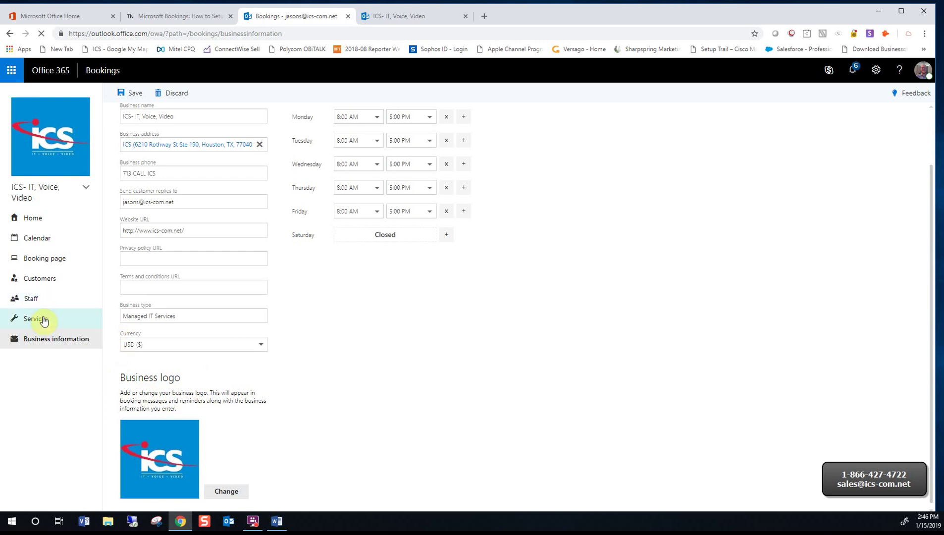
# Open the first staff member's details, showing the Administrator role and weekday availability
pyautogui.click(37, 300)
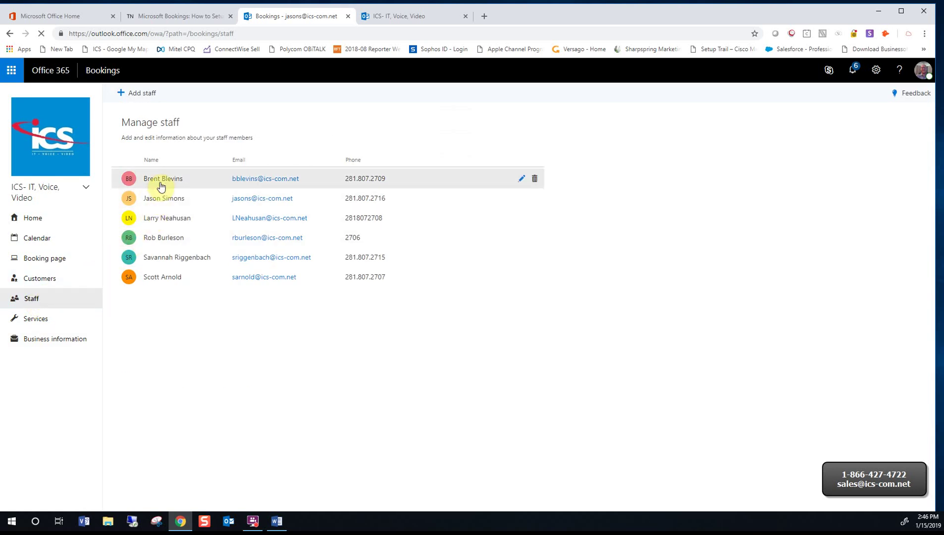
pyautogui.click(161, 184)
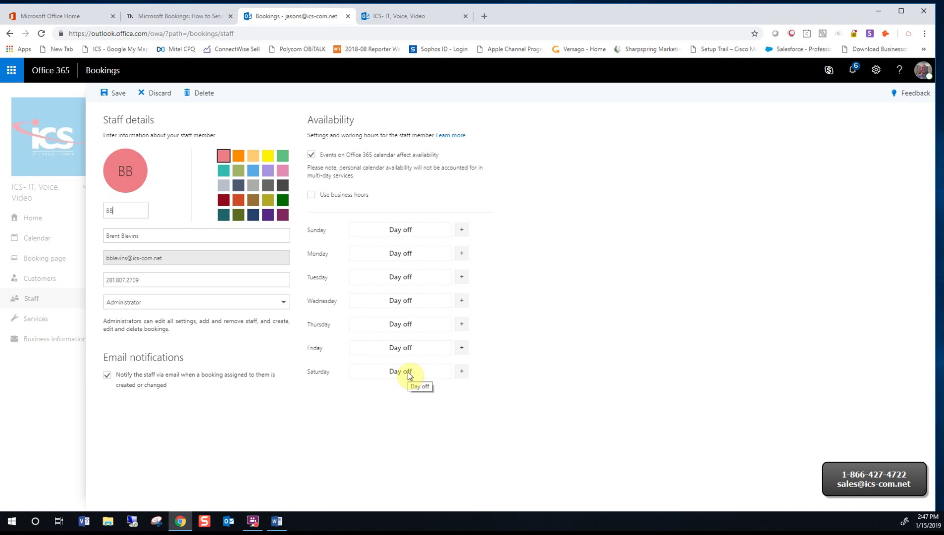
# Discard two staff members' forms without changes and go to the Services list
pyautogui.click(156, 97)
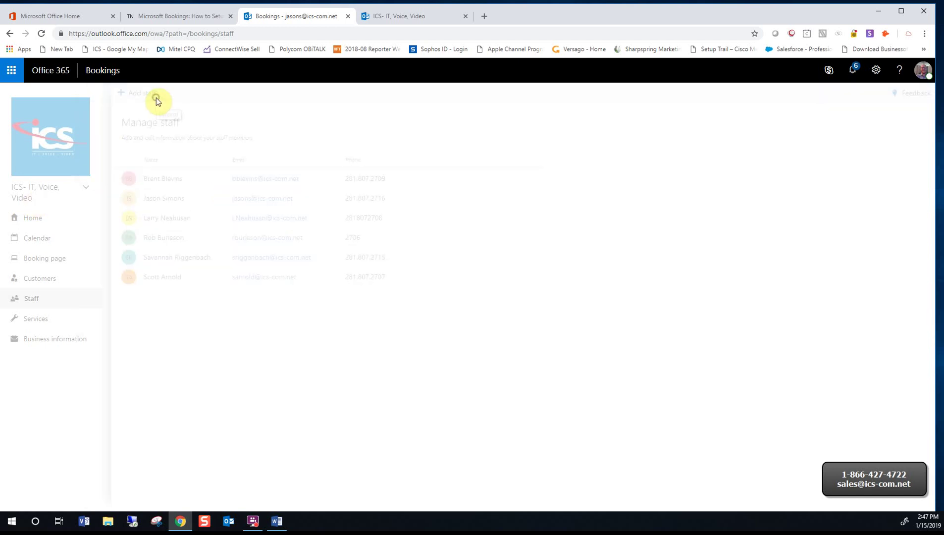
pyautogui.click(165, 218)
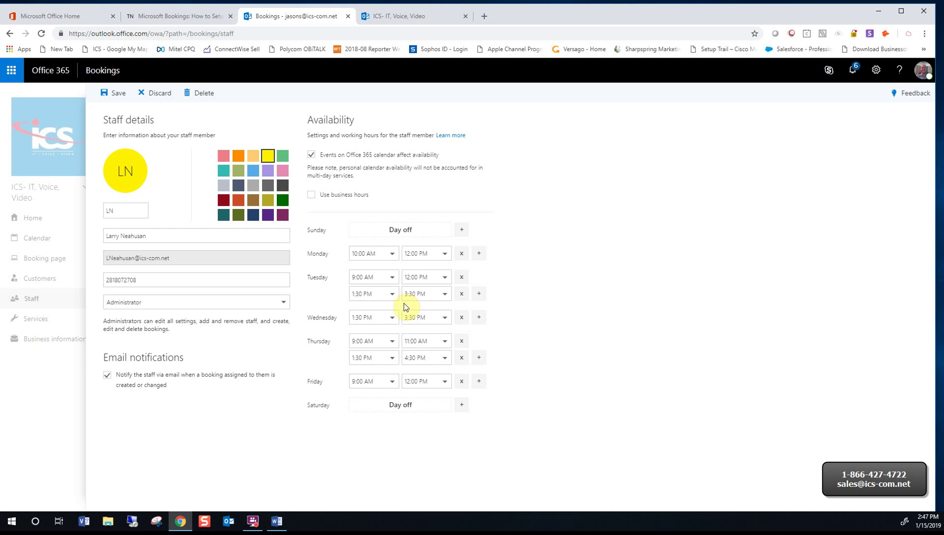
pyautogui.click(168, 94)
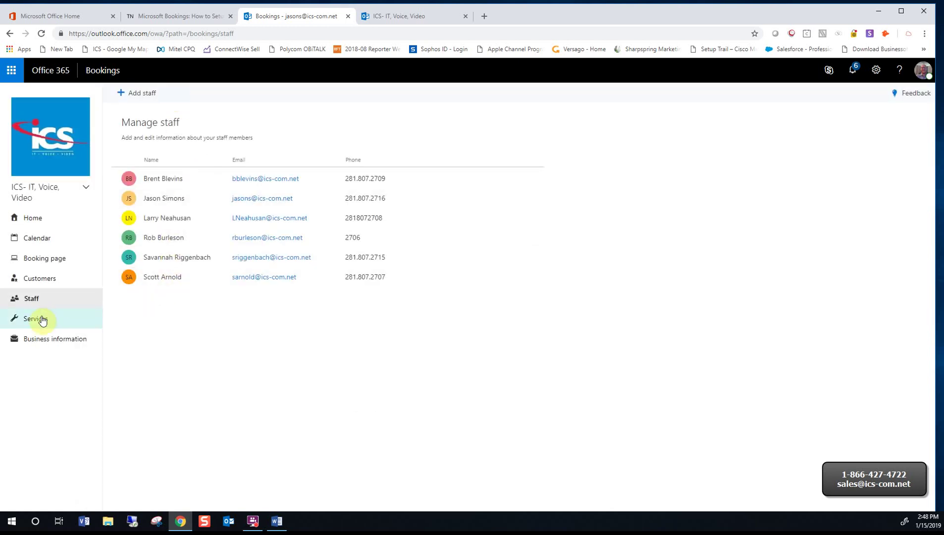
pyautogui.click(40, 321)
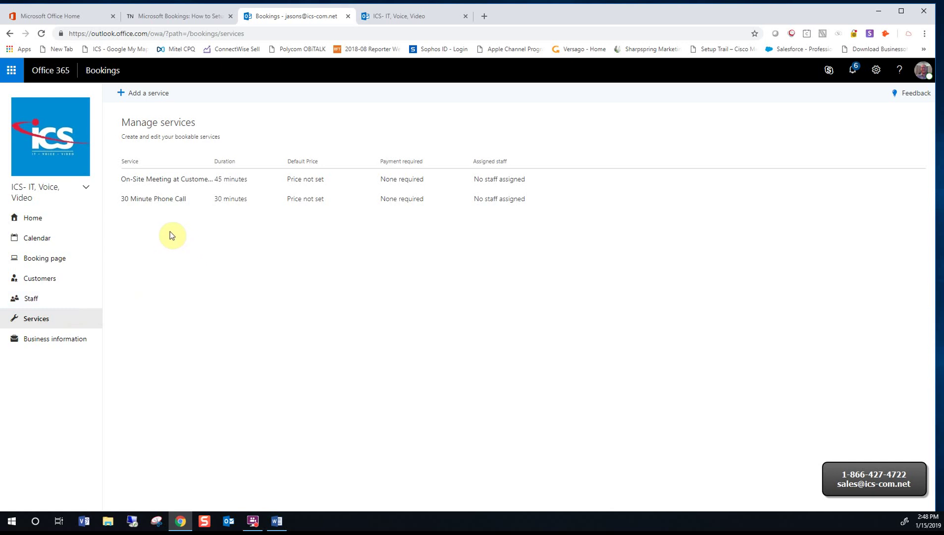
# Open the On-Site Meeting at Customer's Office service and select its name
pyautogui.click(130, 181)
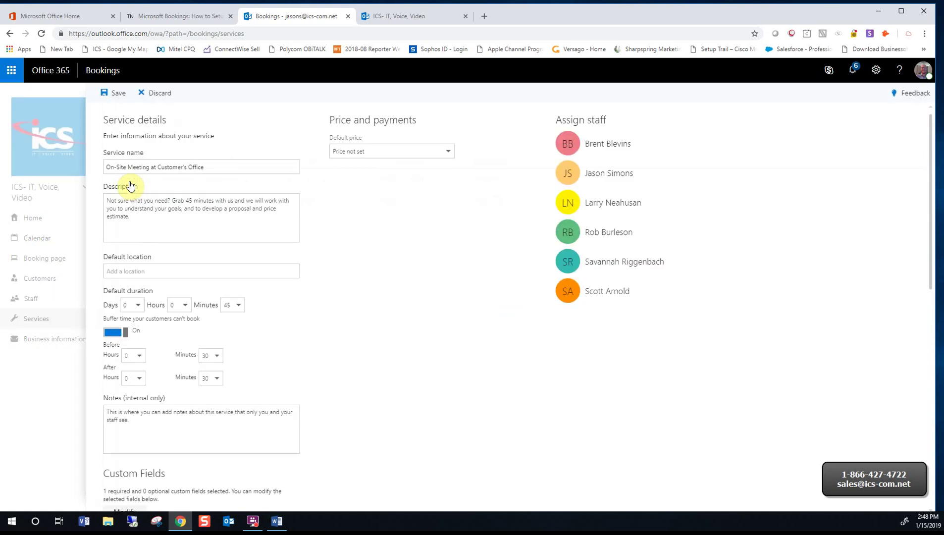
pyautogui.click(219, 166)
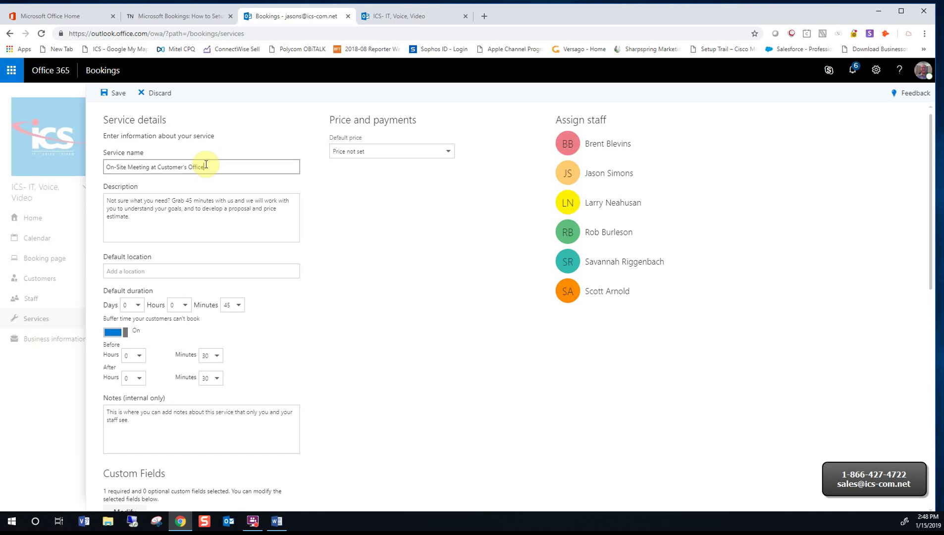
pyautogui.moveTo(206, 165); pyautogui.dragTo(106, 166)
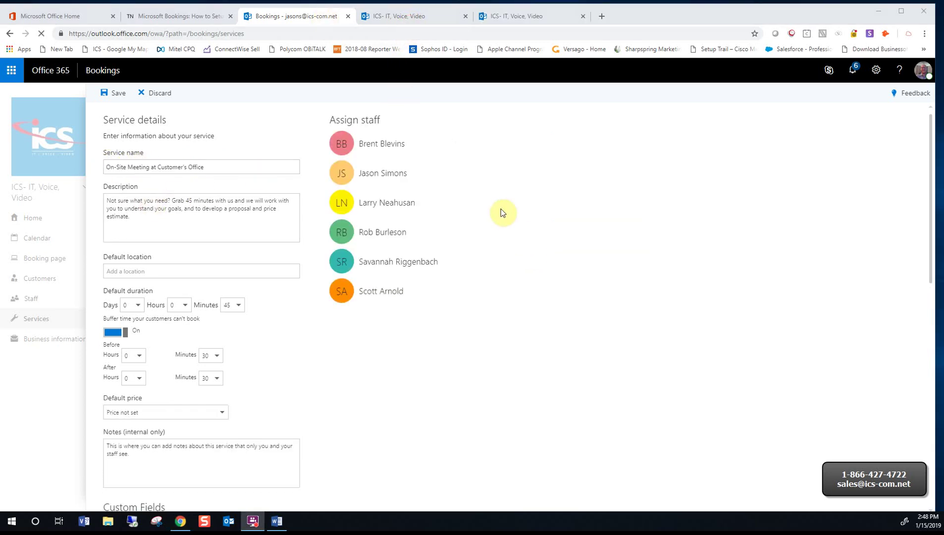
# Check the On-Site Meeting's public description on the booking page, then return to the service editor
pyautogui.click(421, 18)
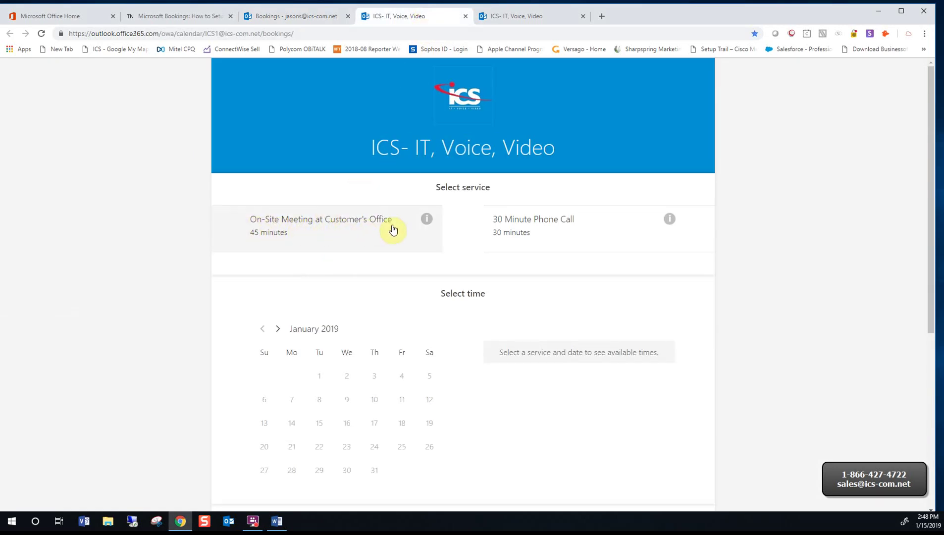
pyautogui.click(323, 16)
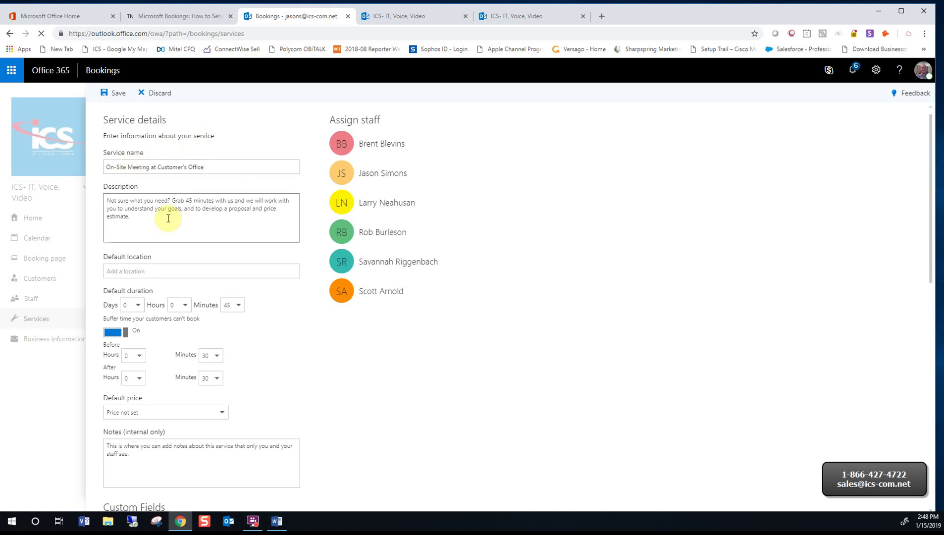
pyautogui.click(393, 15)
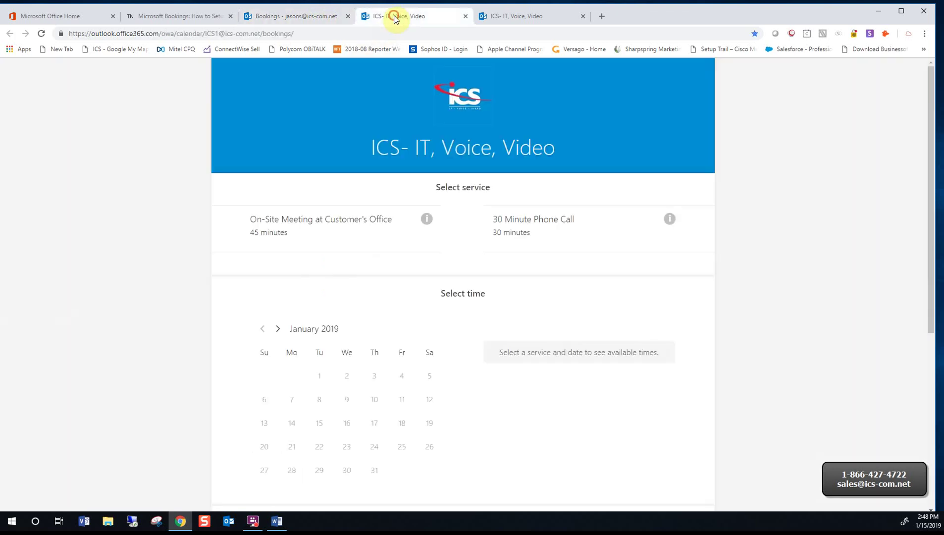
pyautogui.click(427, 219)
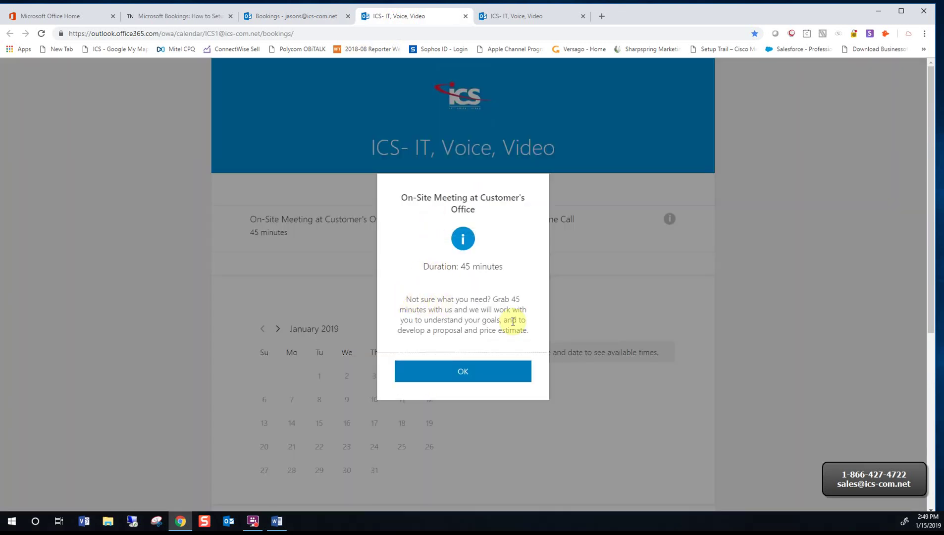
pyautogui.click(464, 371)
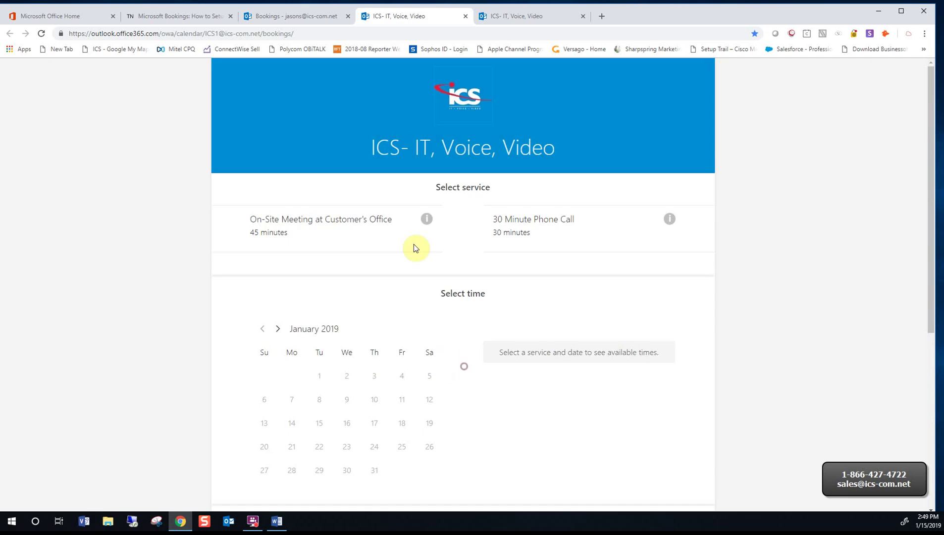
pyautogui.click(295, 18)
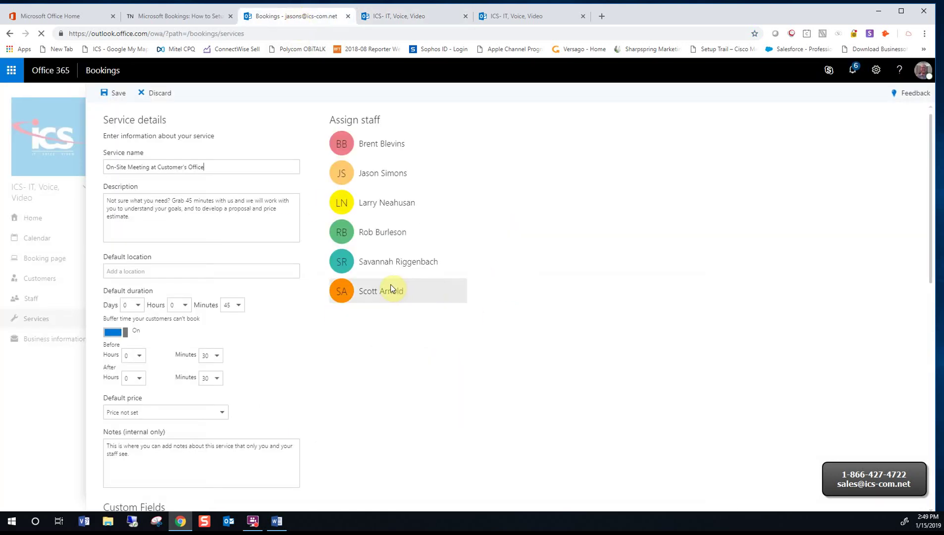
pyautogui.scroll(-2, 390, 284)
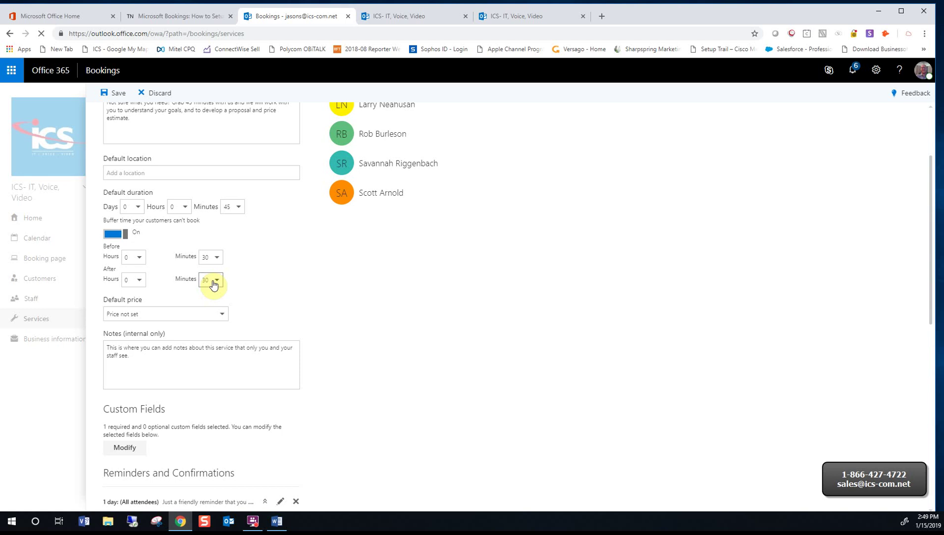
# Open the On-Site Meeting service's customer information and Custom Fields settings
pyautogui.scroll(-1, 245, 304)
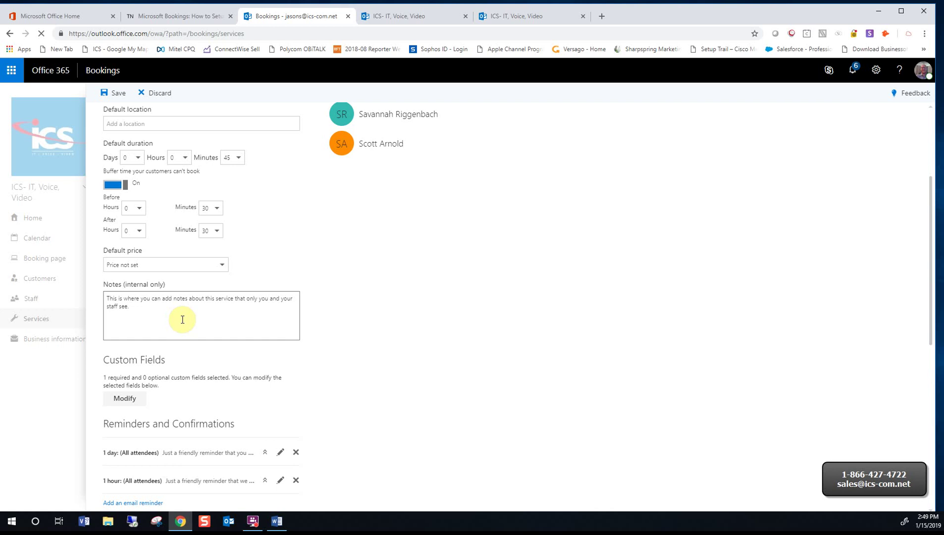
pyautogui.scroll(-2, 180, 317)
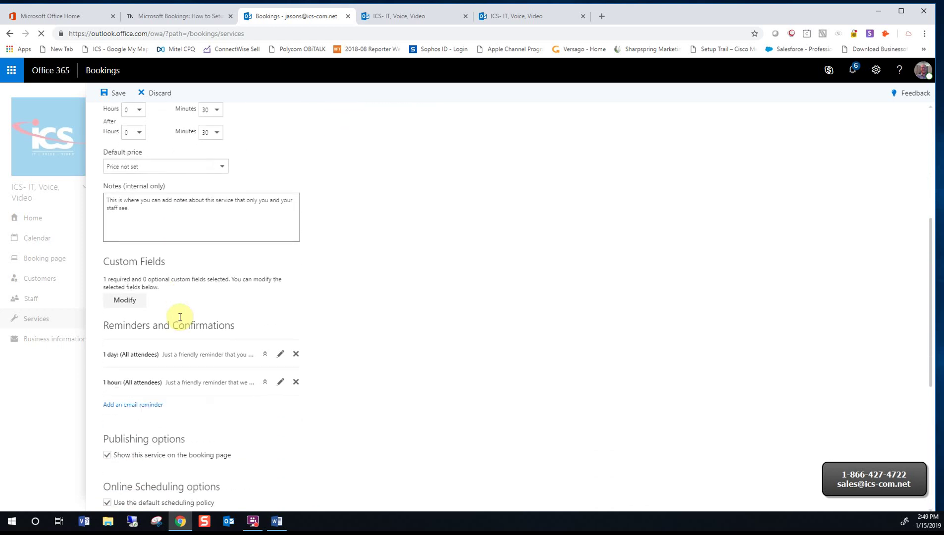
pyautogui.click(125, 306)
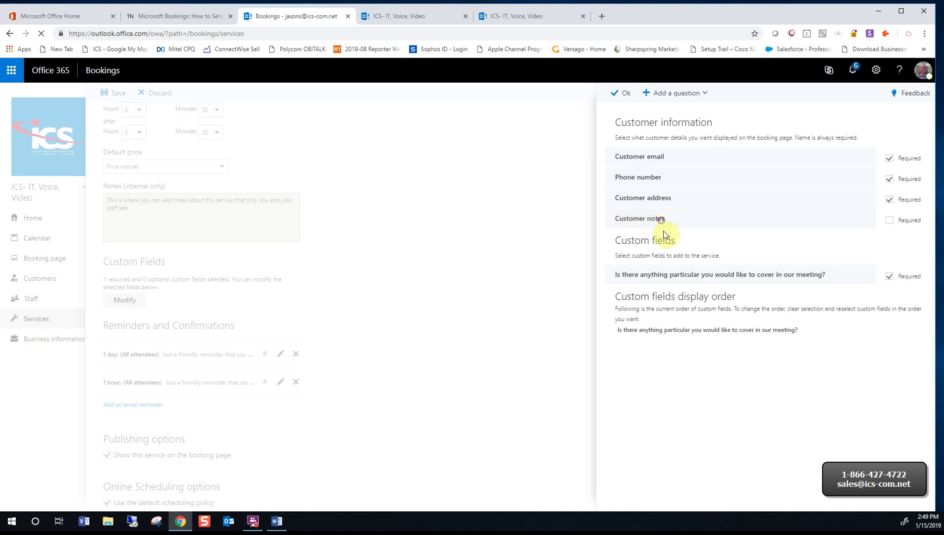
# Toggle the customer notes field, review question types, and confirm the customer information settings
pyautogui.click(676, 221)
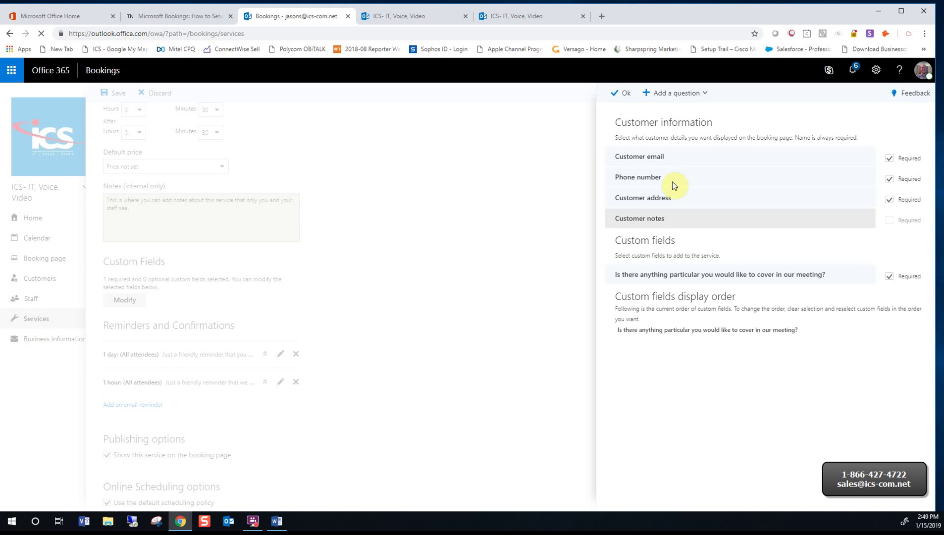
pyautogui.click(695, 94)
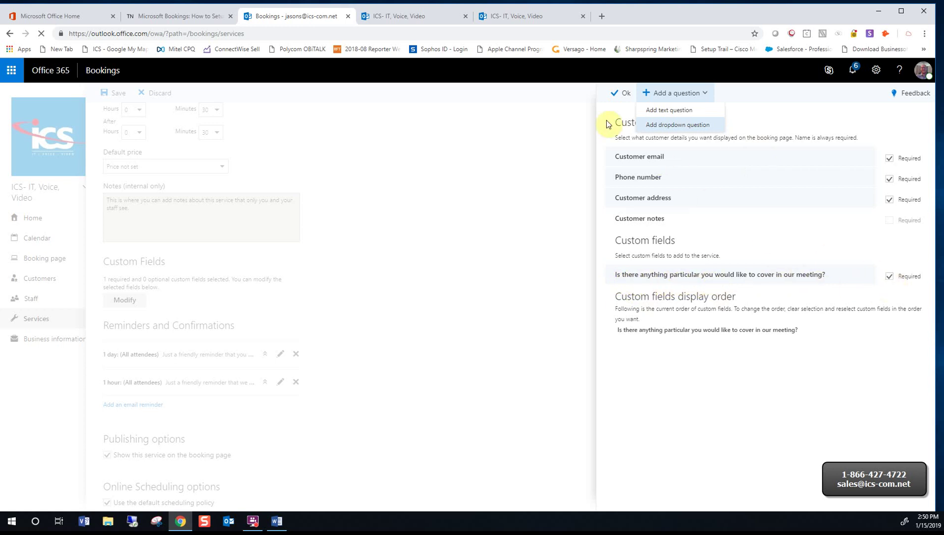
pyautogui.click(623, 96)
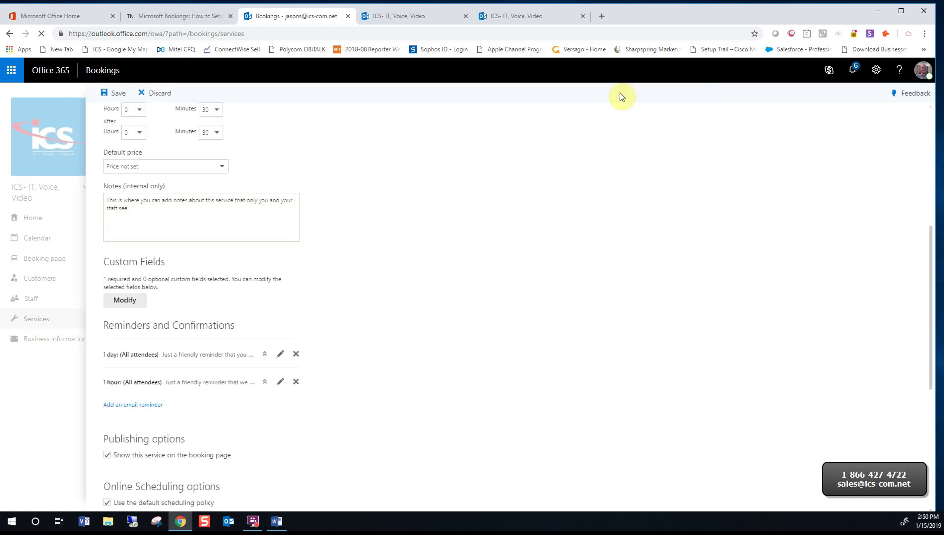
# Check the published booking page, then return to the Bookings service editor
pyautogui.click(425, 13)
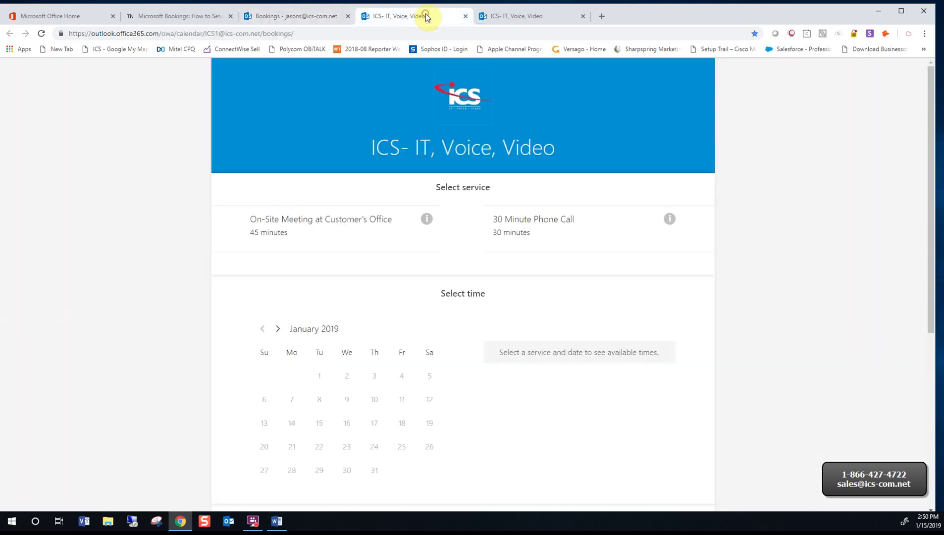
pyautogui.scroll(-6, 633, 193)
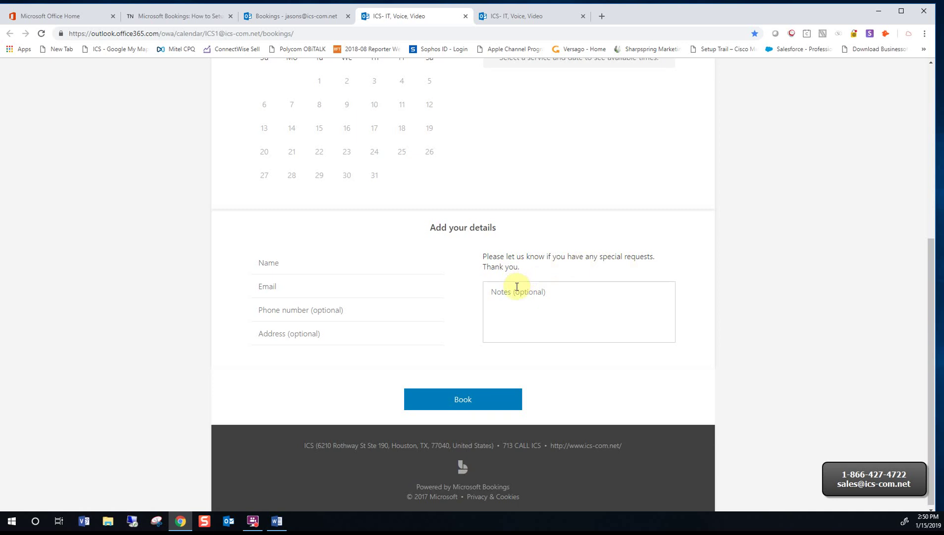
pyautogui.click(302, 20)
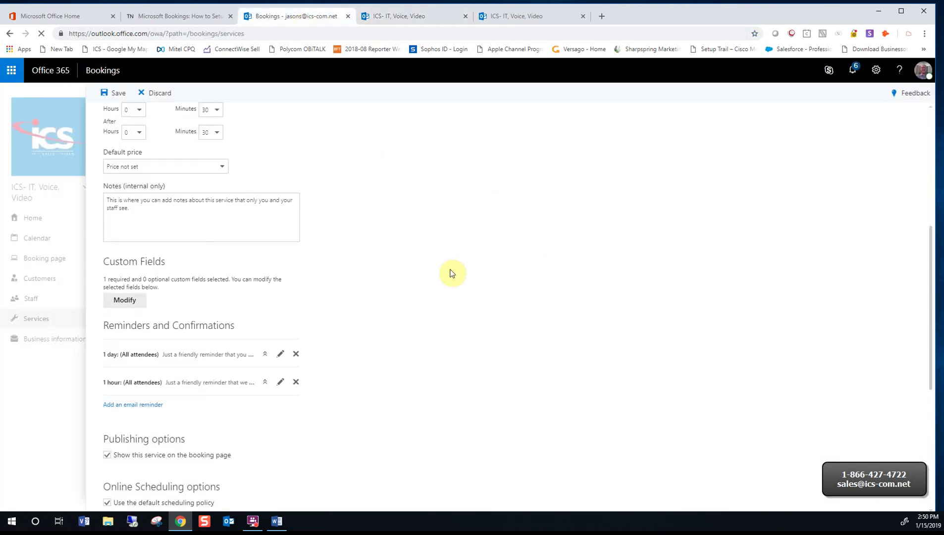
# Re-save the service's 1-day and 1-hour email reminders to all attendees
pyautogui.scroll(-2, 450, 269)
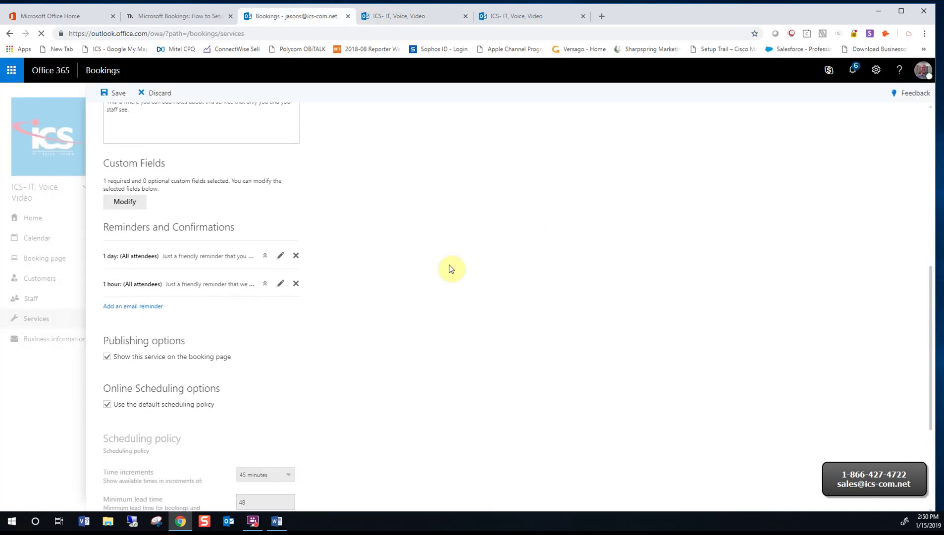
pyautogui.click(281, 256)
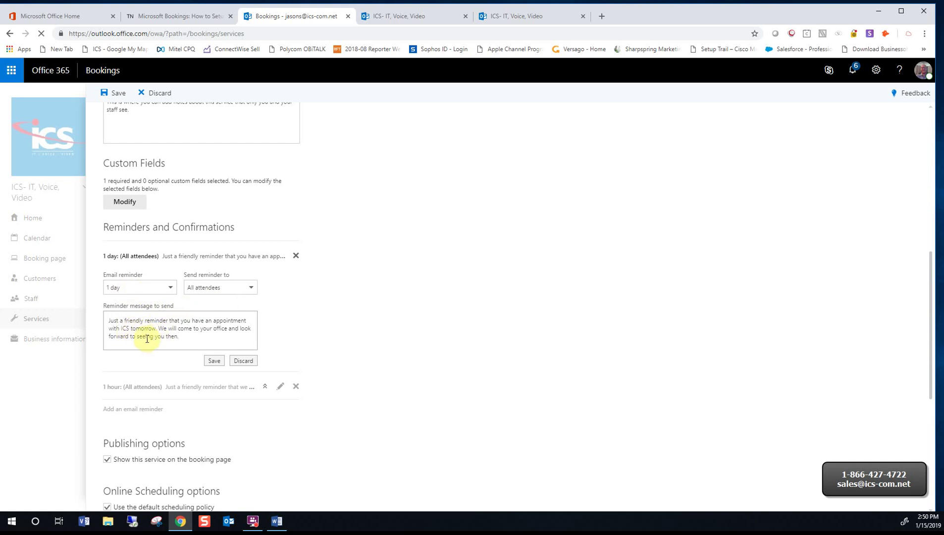
pyautogui.click(214, 362)
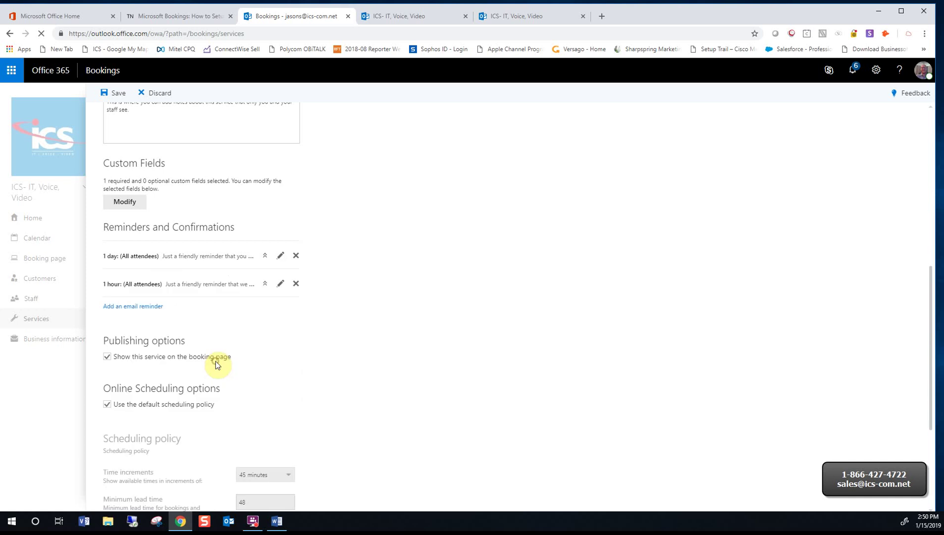
pyautogui.click(280, 284)
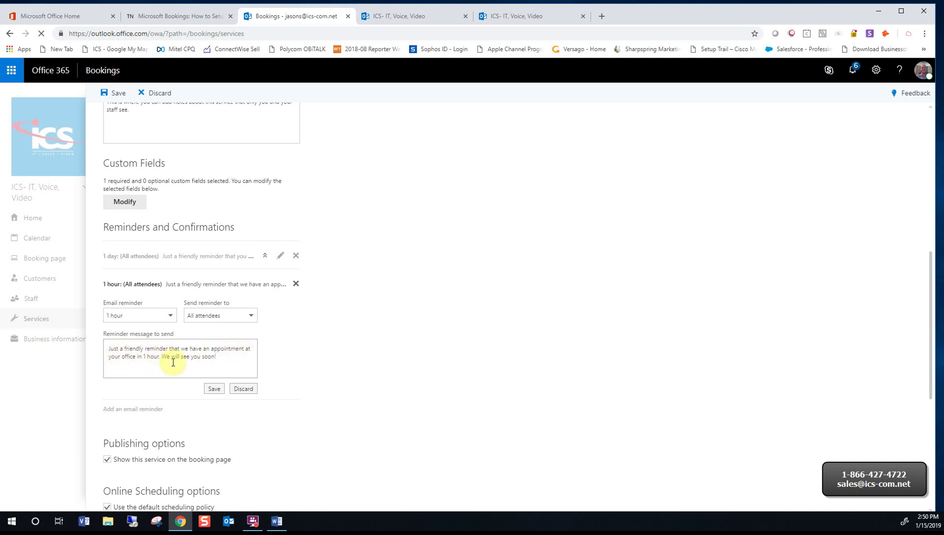
pyautogui.click(215, 388)
pyautogui.scroll(-3, 273, 389)
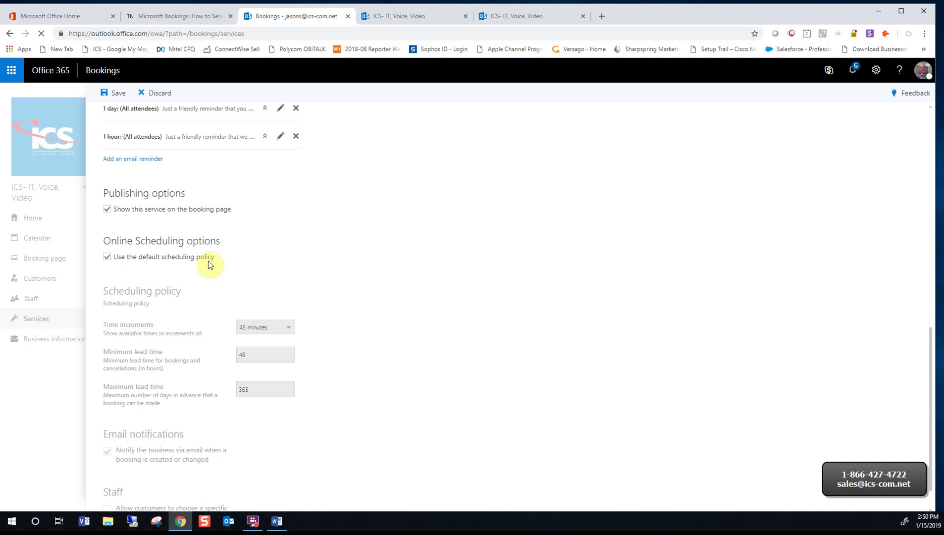
# Try a custom minimum lead time of 1 with 365 maximum, then revert to the default scheduling policy and save
pyautogui.click(107, 258)
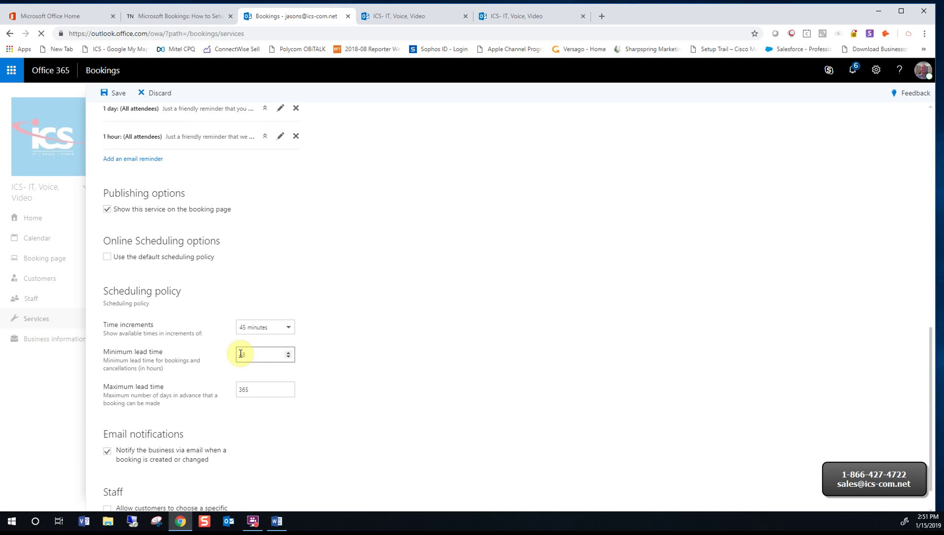
pyautogui.press('BackSpace')
pyautogui.write('1')
pyautogui.click(263, 394)
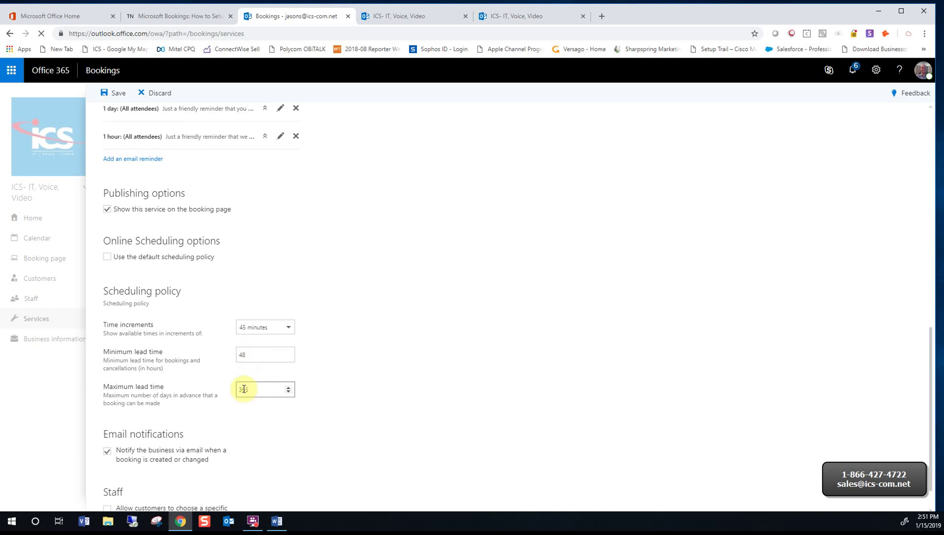
pyautogui.click(268, 403)
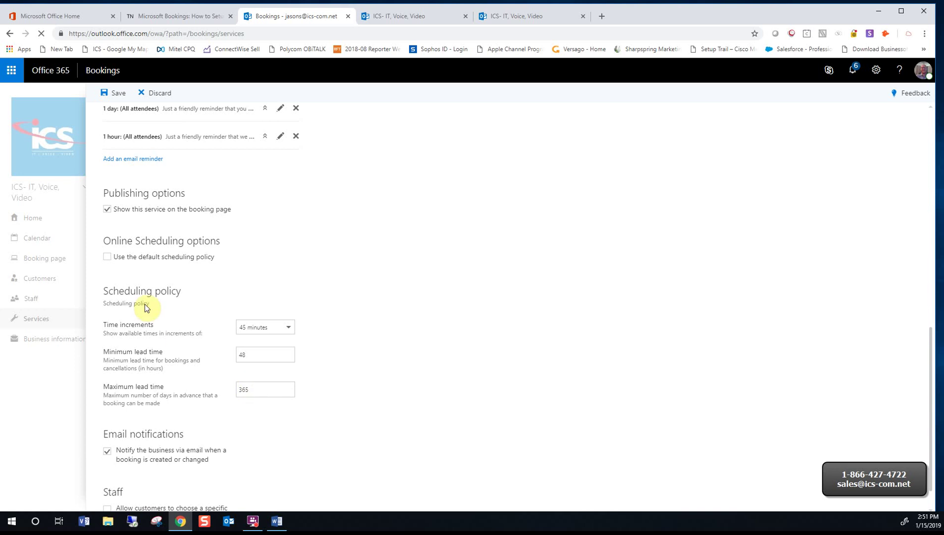
pyautogui.click(107, 258)
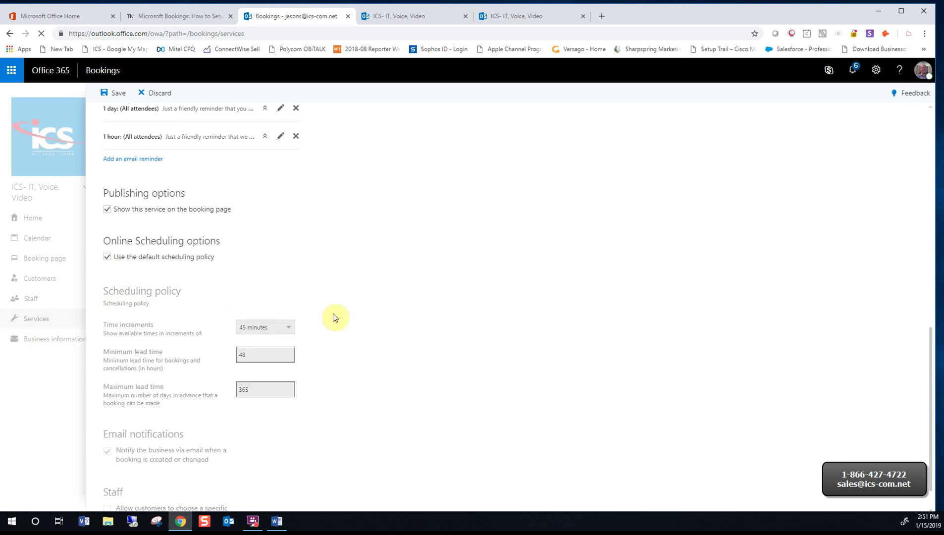
pyautogui.scroll(-1, 333, 316)
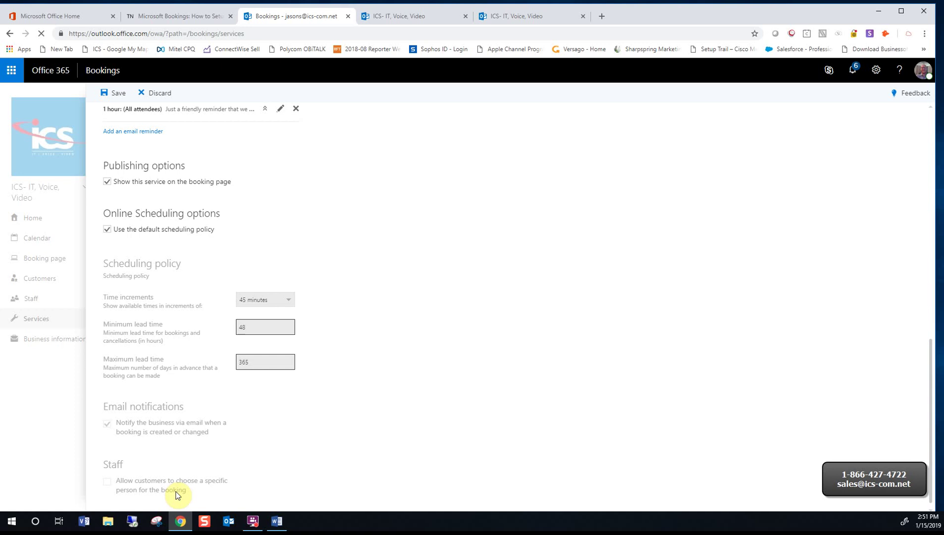
pyautogui.click(119, 95)
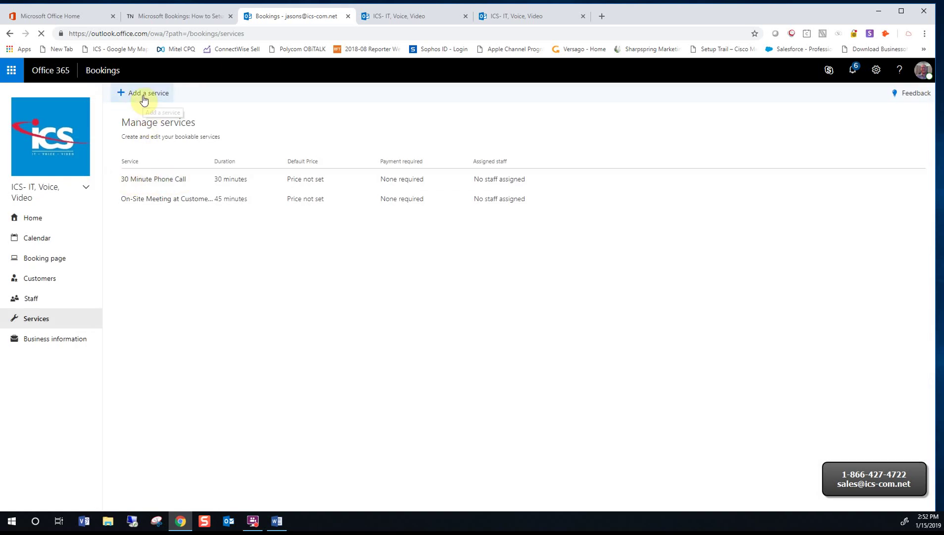
# Save 30 Minute Phone Call with a 48-hour minimum, 60-day maximum lead time, then view the public booking page
pyautogui.click(154, 179)
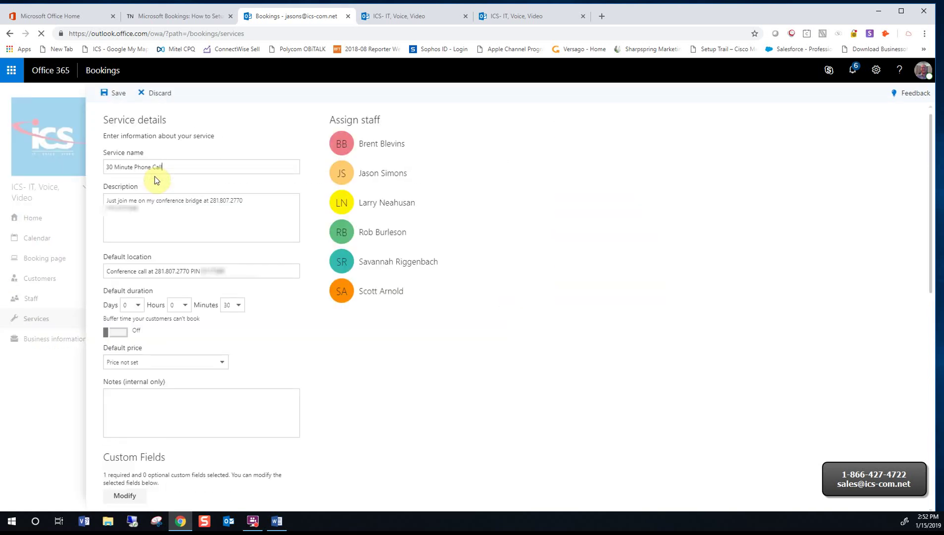
pyautogui.click(137, 208)
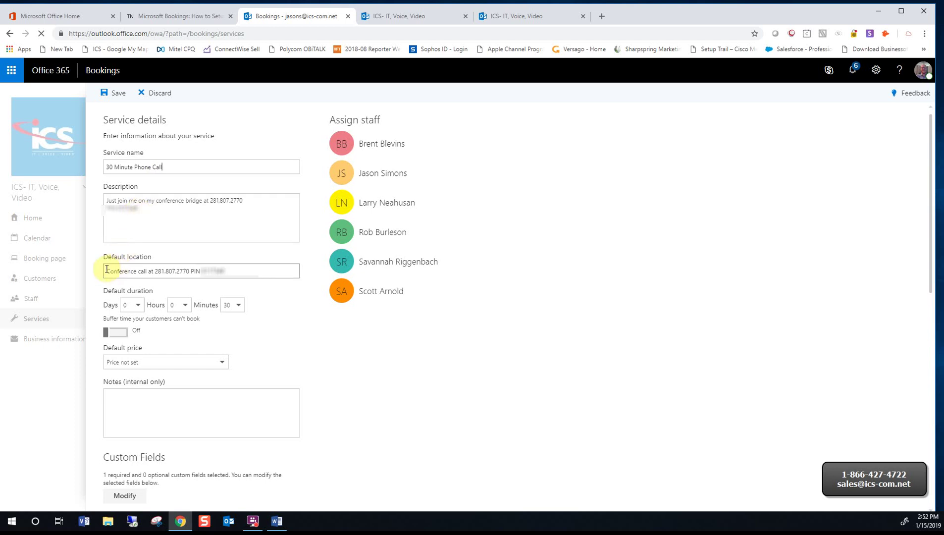
pyautogui.moveTo(105, 271); pyautogui.dragTo(231, 270)
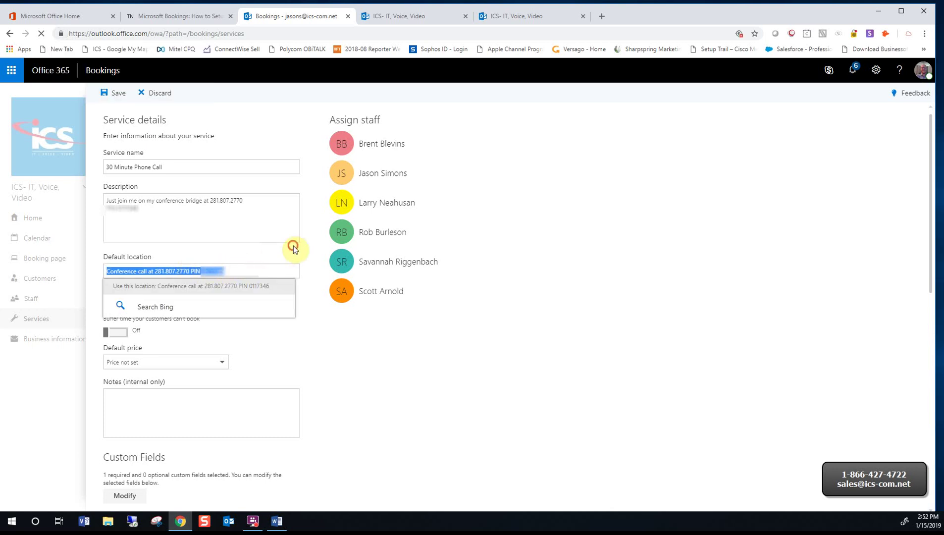
pyautogui.click(294, 248)
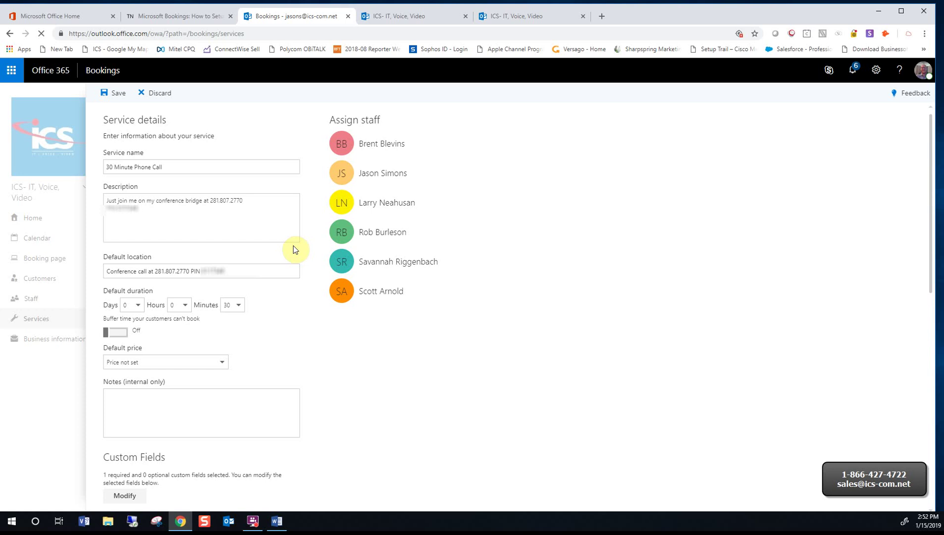
pyautogui.scroll(-3, 237, 308)
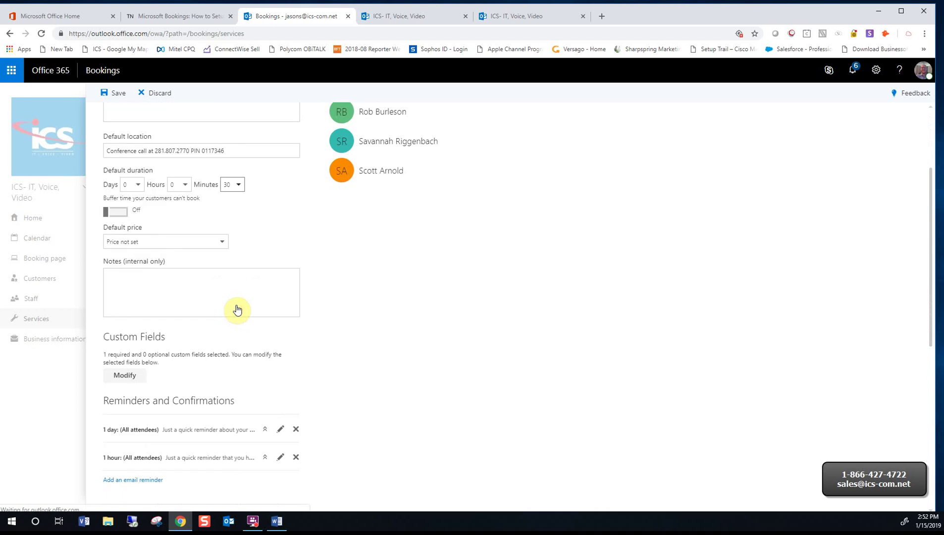
pyautogui.scroll(-4, 237, 310)
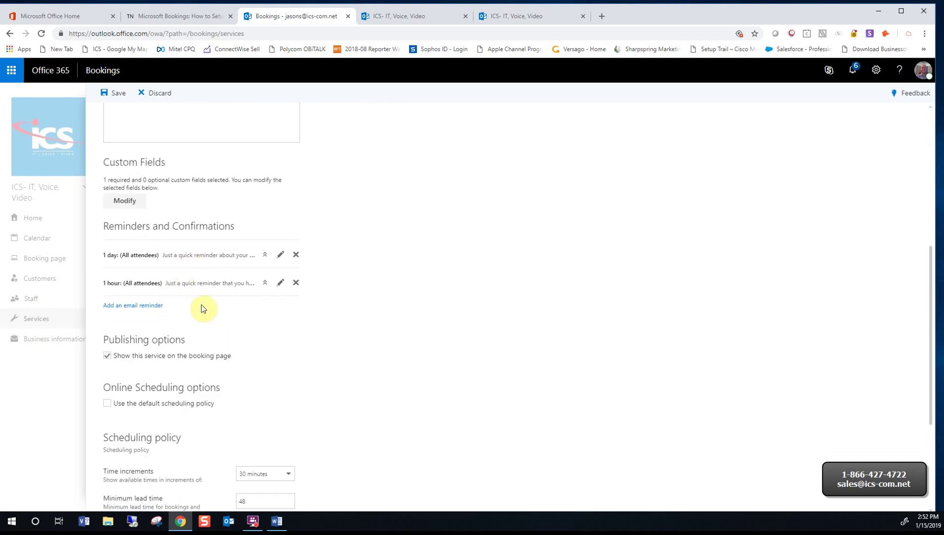
pyautogui.scroll(-4, 203, 307)
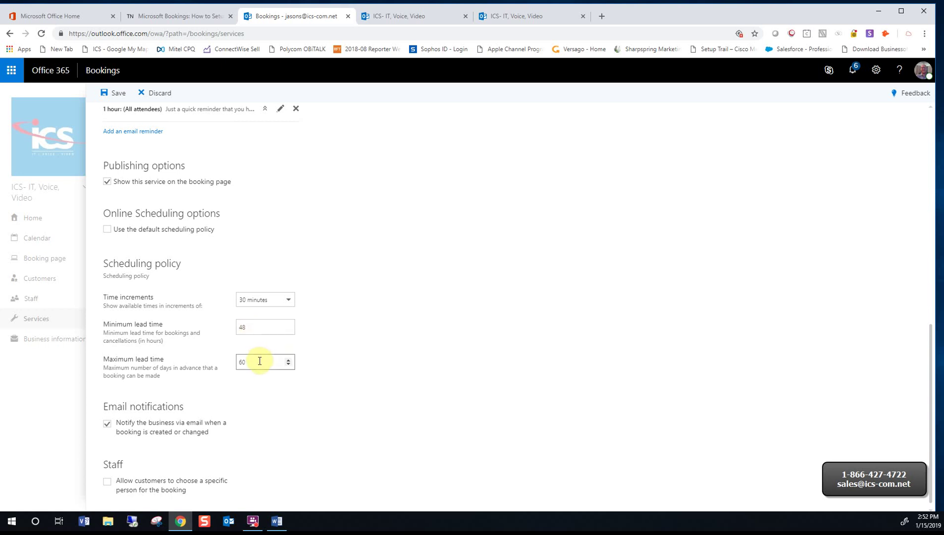
pyautogui.click(119, 94)
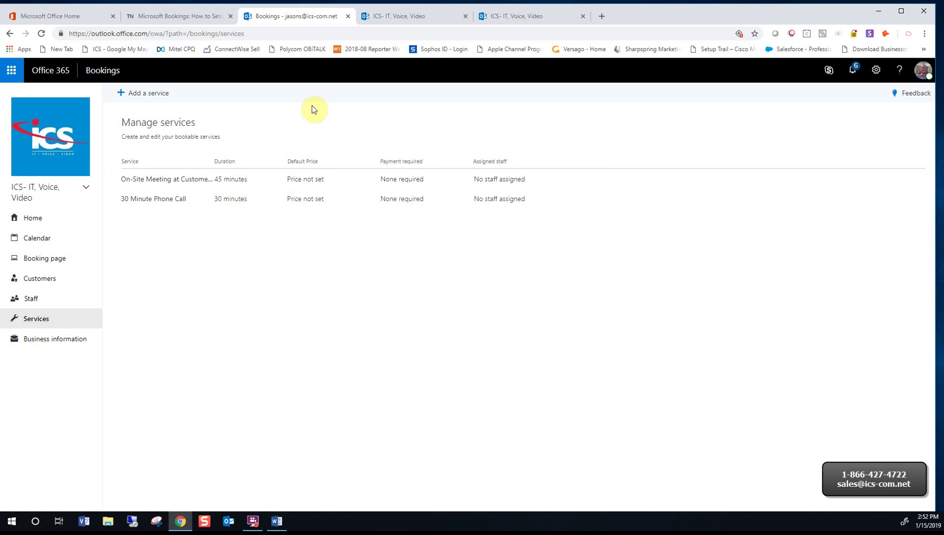
pyautogui.click(386, 18)
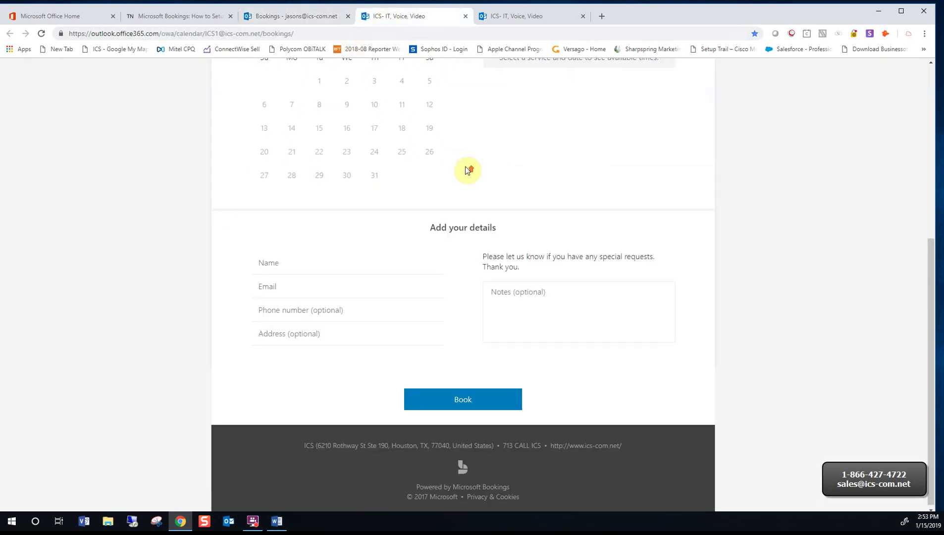
# Check that both services are listed on the public booking page, then return to the Bookings admin
pyautogui.scroll(6, 468, 170)
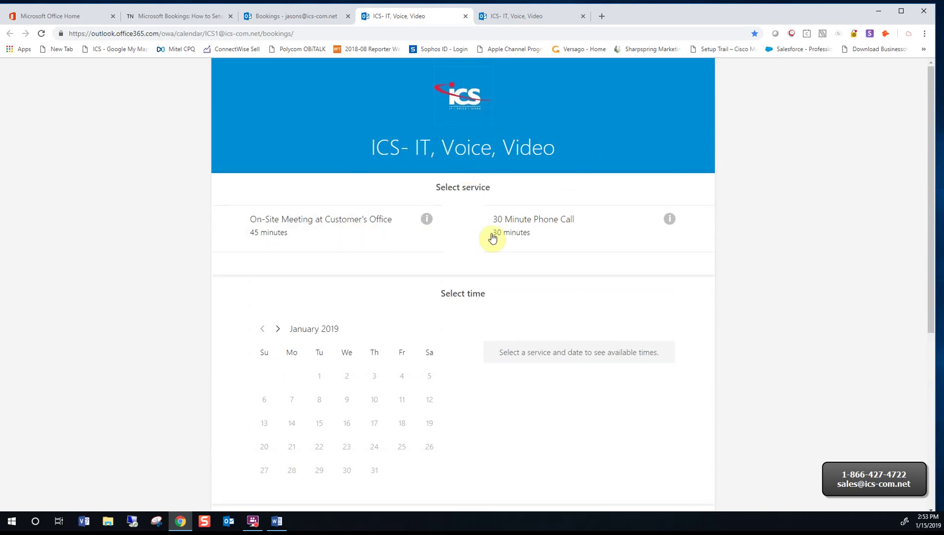
pyautogui.scroll(-1, 505, 236)
pyautogui.scroll(-5, 505, 236)
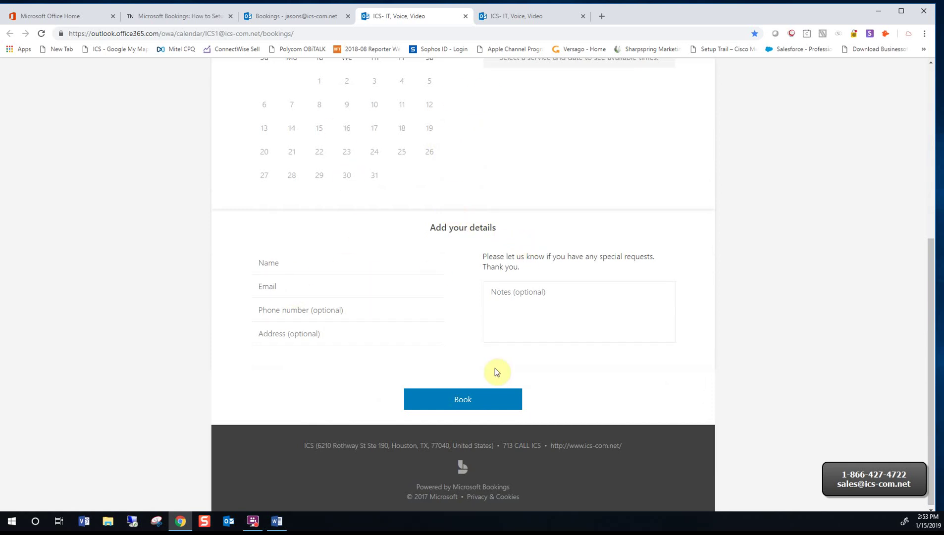
pyautogui.click(302, 17)
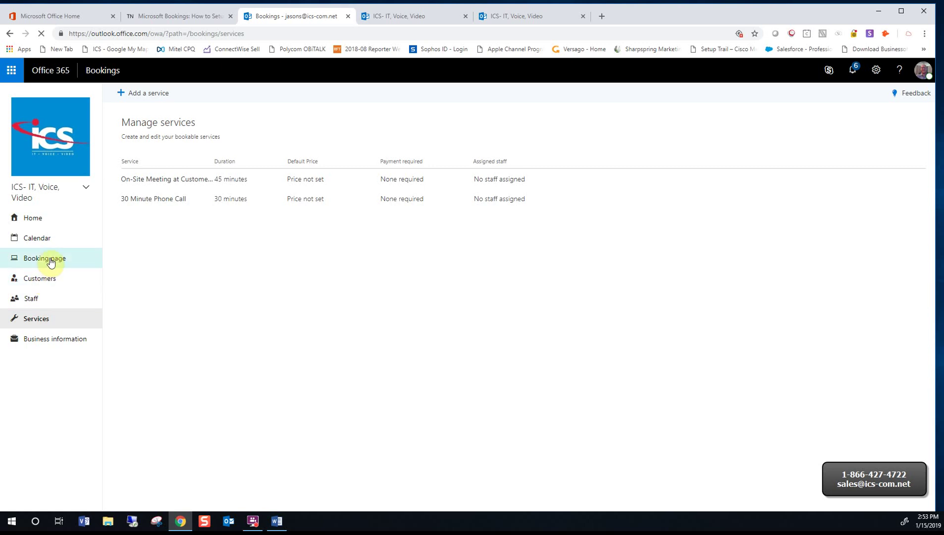
# Review the Booking page settings (Published, 45-minute increments, 48-hour/365-day lead times), then go to Services
pyautogui.click(51, 262)
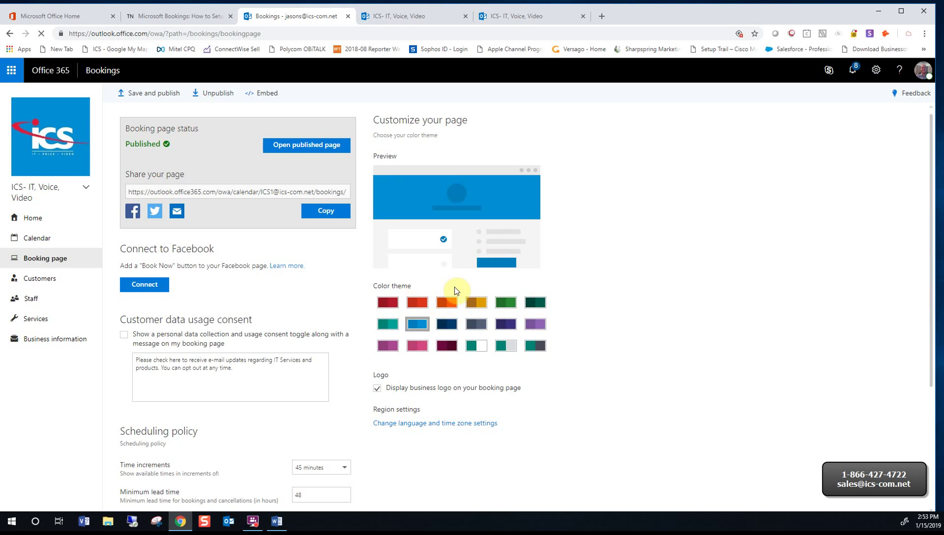
pyautogui.scroll(-3, 455, 291)
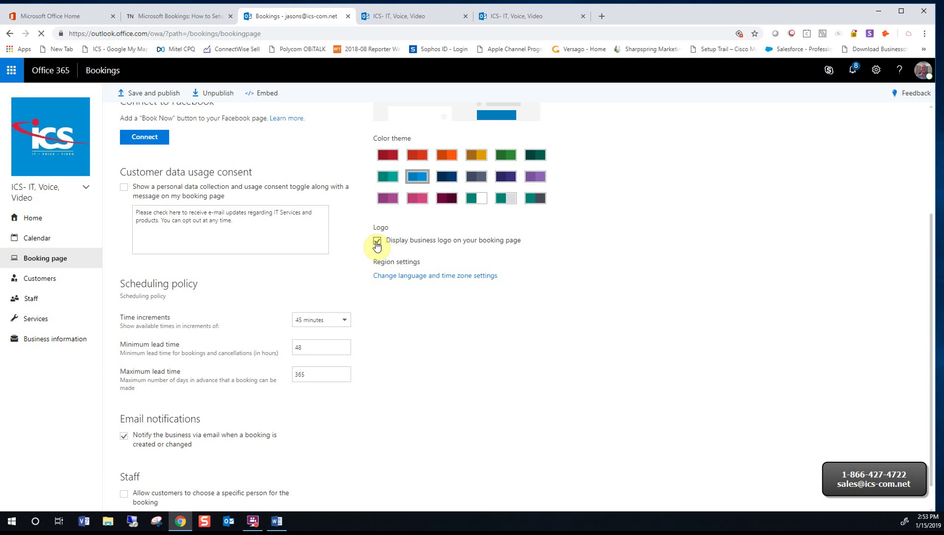
pyautogui.scroll(-1, 376, 245)
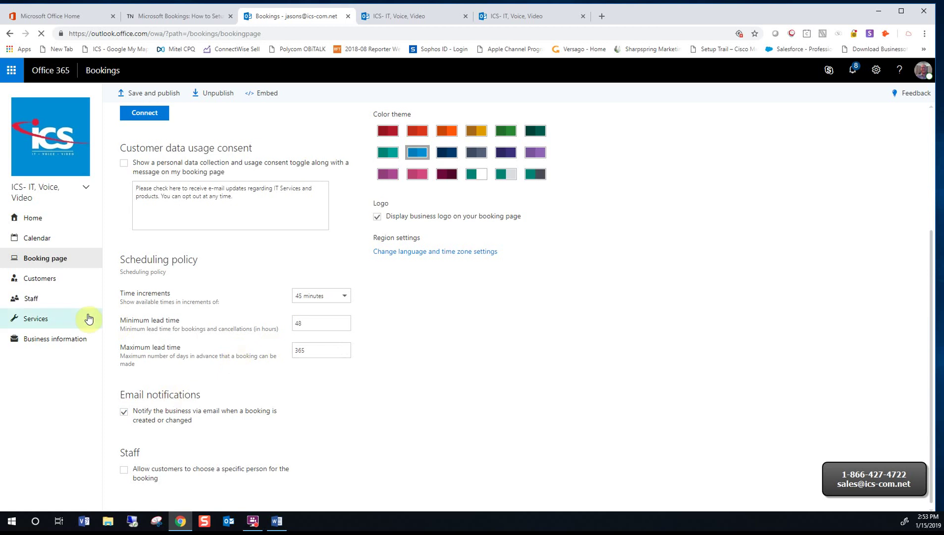
pyautogui.click(58, 322)
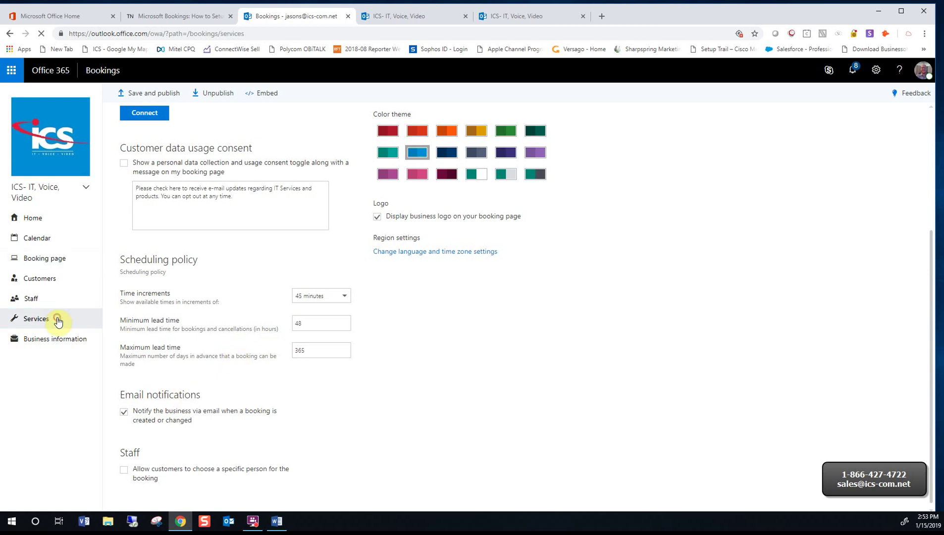
# Assign the last four staff members to On-Site Meeting at Customer's Office and save it
pyautogui.click(151, 181)
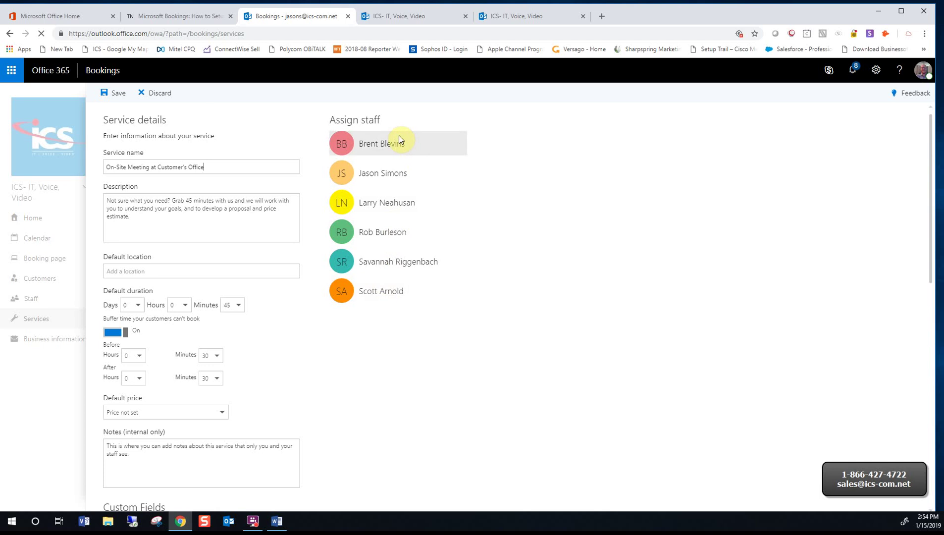
pyautogui.click(392, 204)
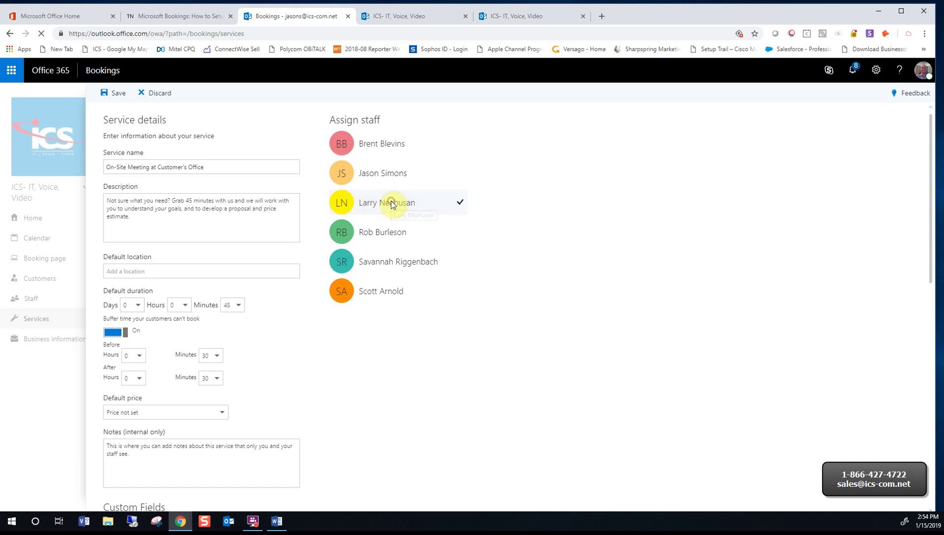
pyautogui.click(396, 232)
pyautogui.click(412, 260)
pyautogui.click(411, 285)
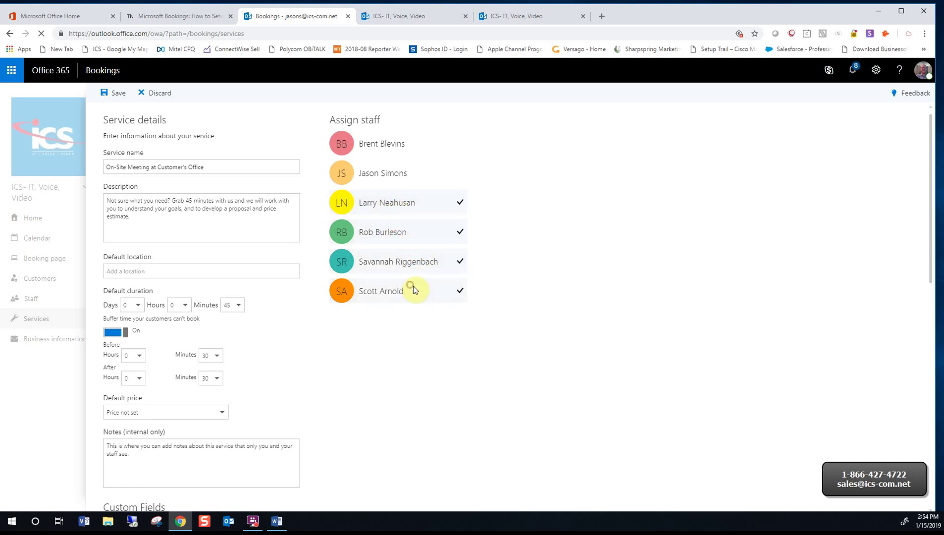
pyautogui.click(119, 94)
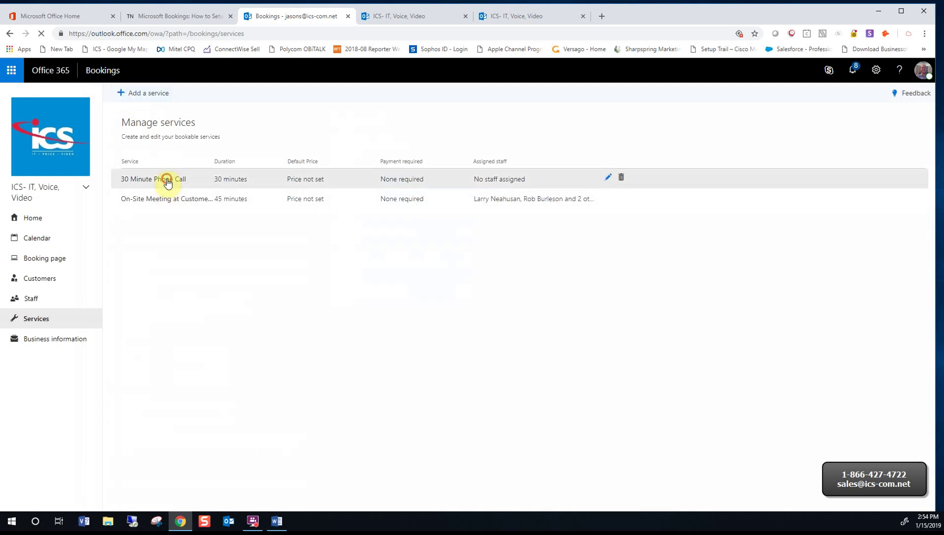
# Assign the same four staff members to 30 Minute Phone Call and save it
pyautogui.click(167, 179)
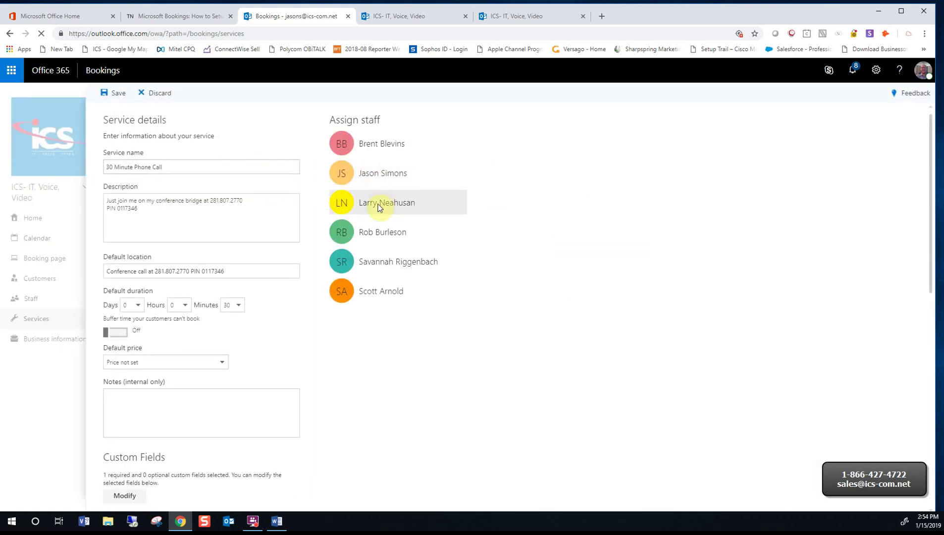
pyautogui.click(379, 205)
pyautogui.click(379, 230)
pyautogui.click(385, 257)
pyautogui.click(388, 291)
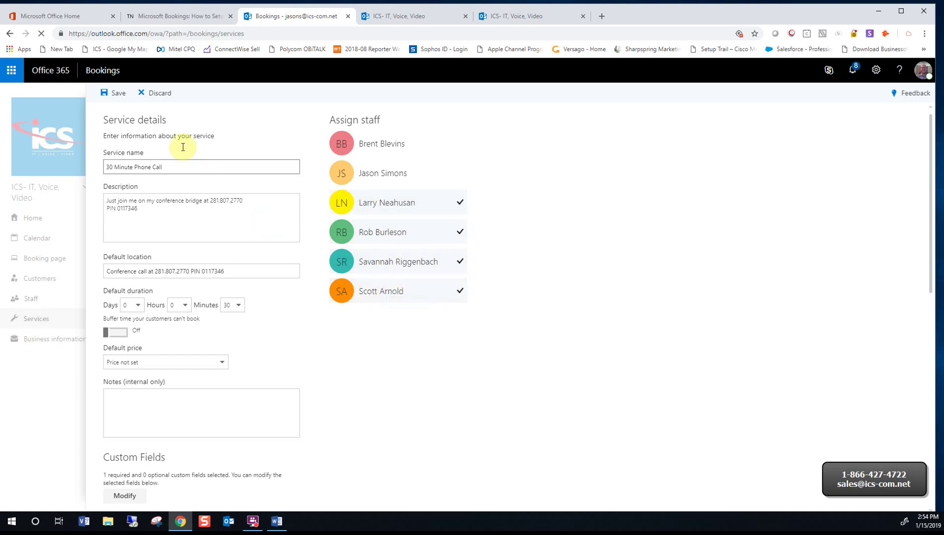
pyautogui.click(124, 98)
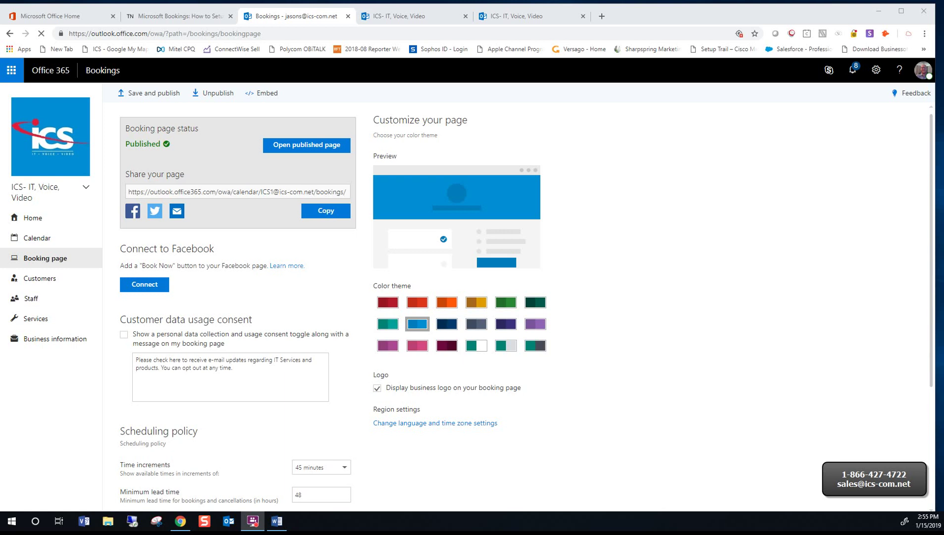
# Publish the booking page, copy its share link, and check the live page before returning to Bookings
pyautogui.click(142, 98)
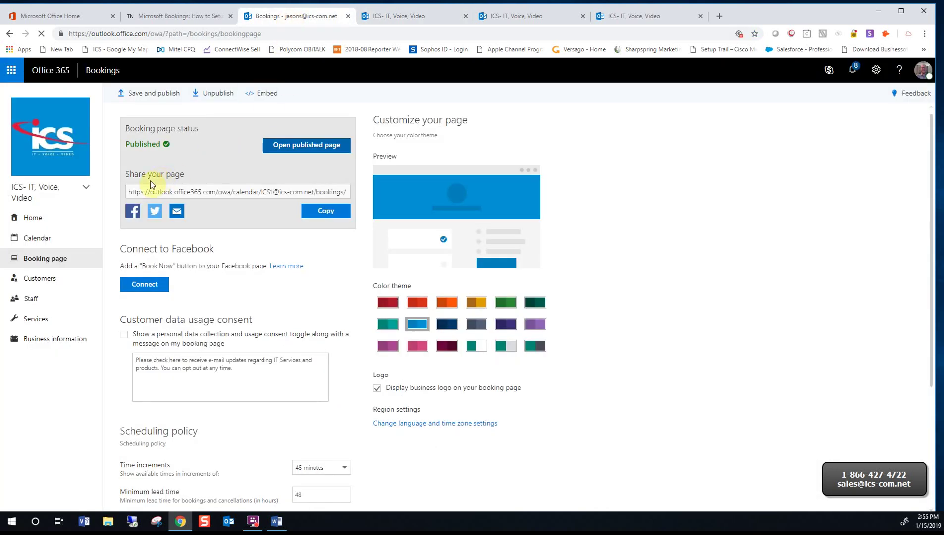
pyautogui.click(130, 195)
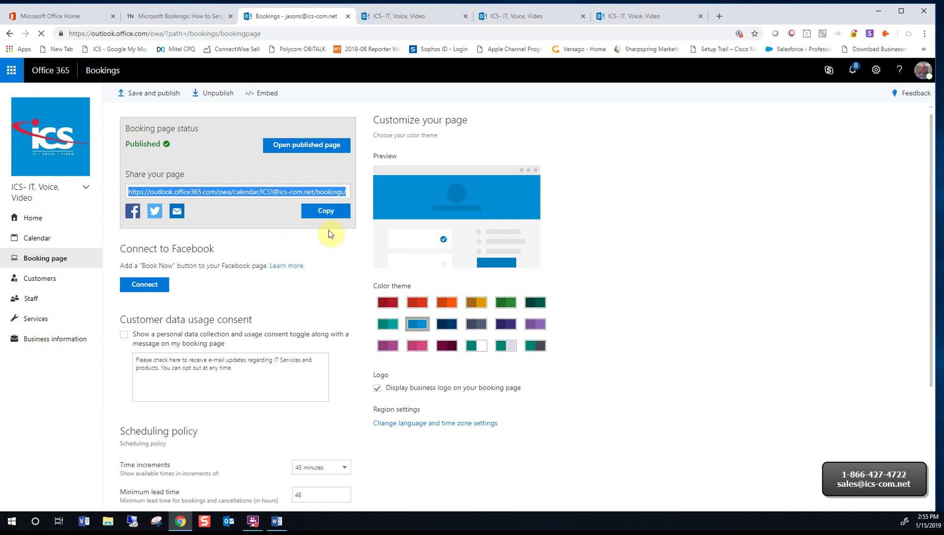
pyautogui.click(325, 213)
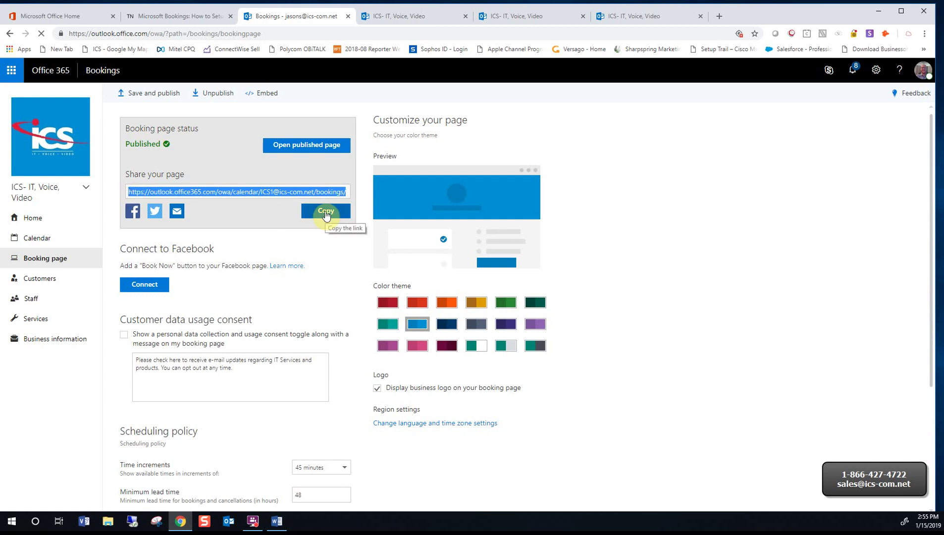
pyautogui.click(389, 17)
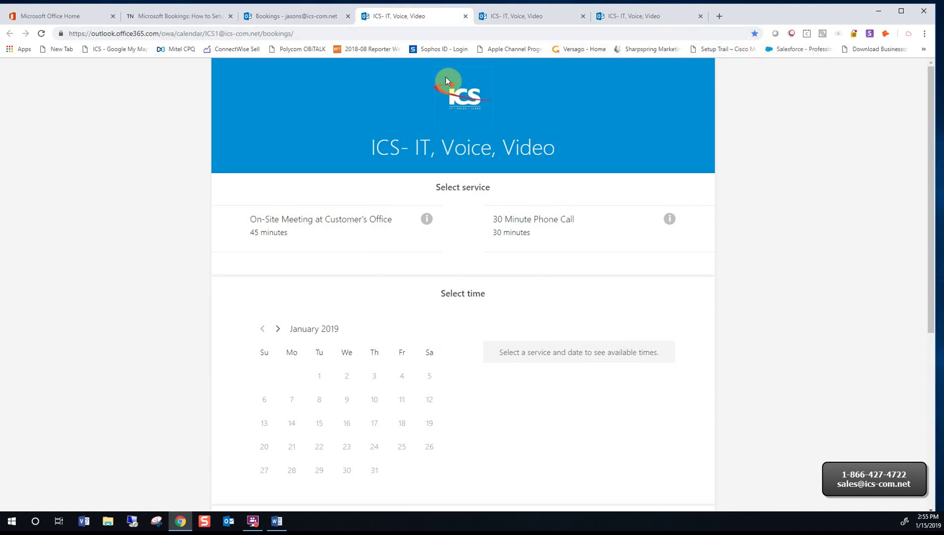
pyautogui.click(310, 20)
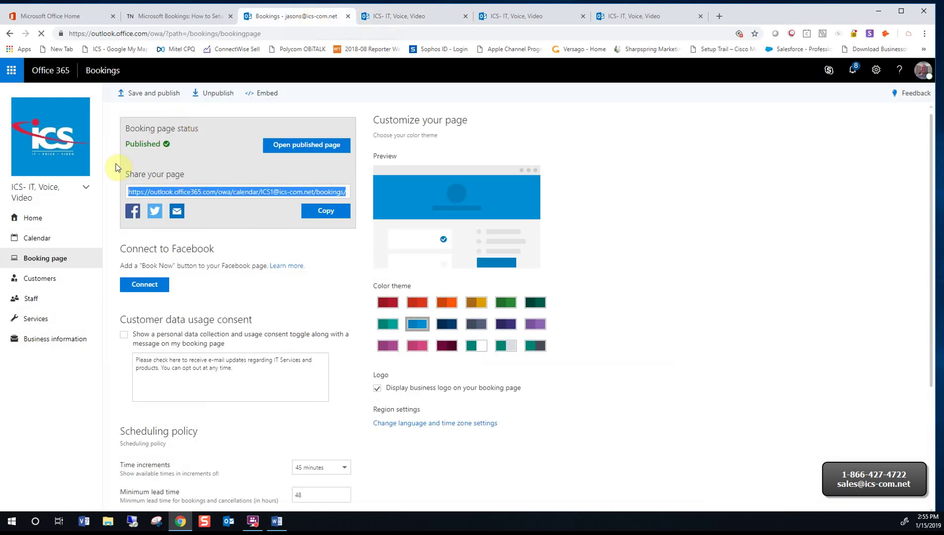
pyautogui.click(261, 95)
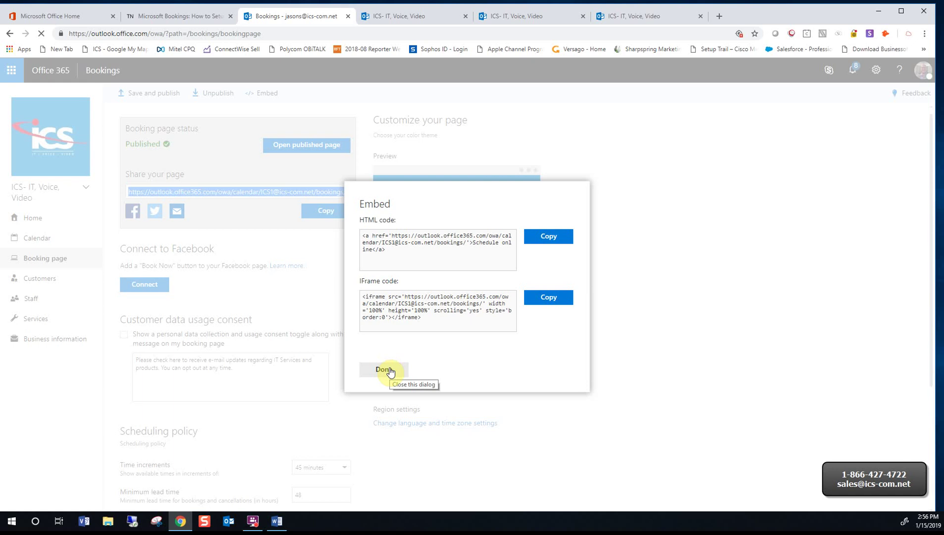
pyautogui.click(390, 370)
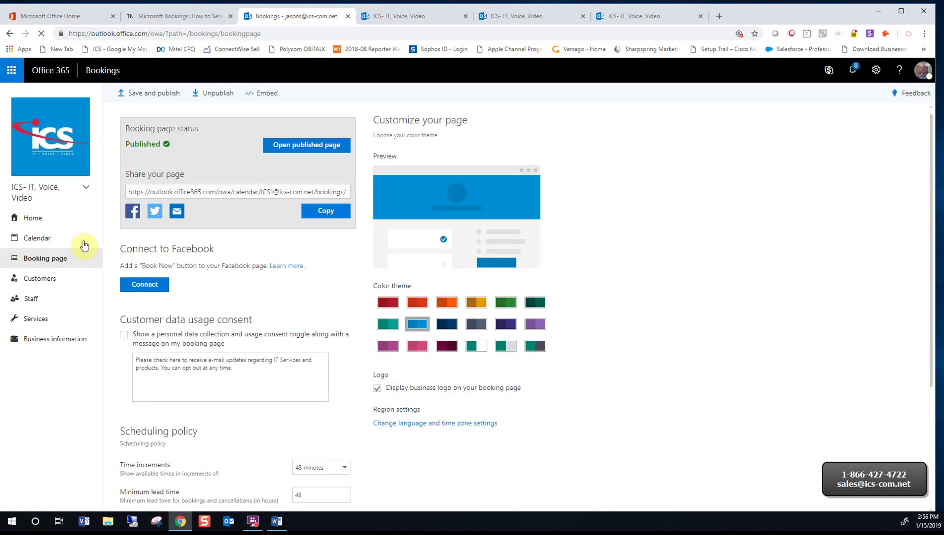
# Open a staff member's personal booking calendar from the calendar switcher
pyautogui.click(86, 190)
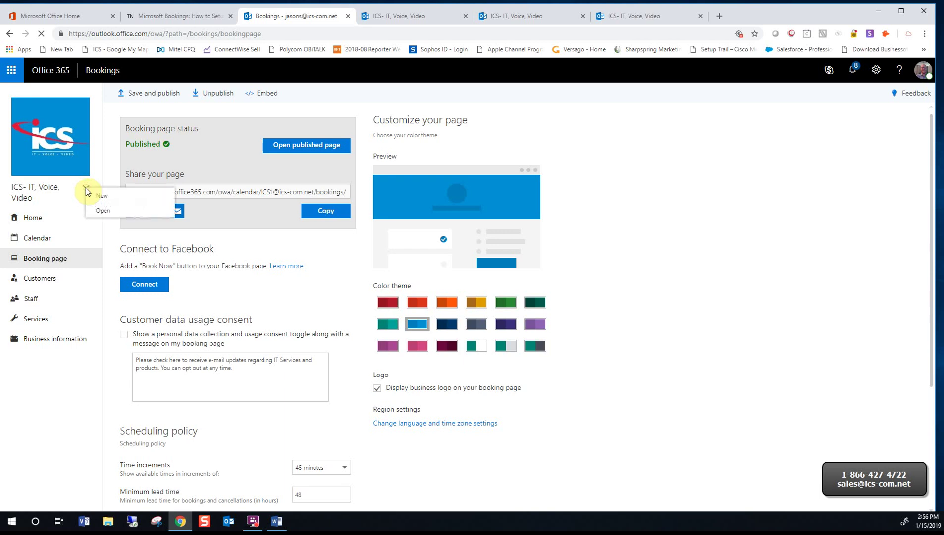
pyautogui.click(105, 211)
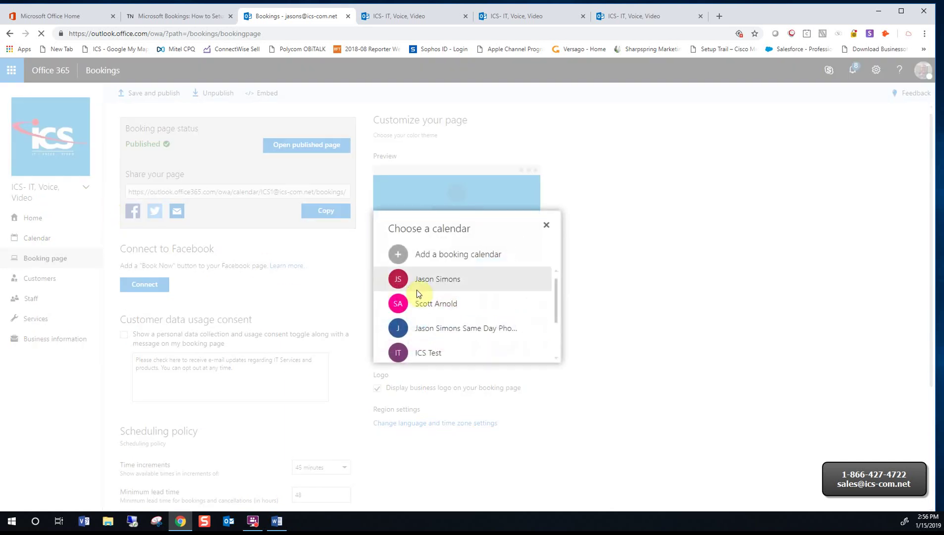
pyautogui.click(453, 282)
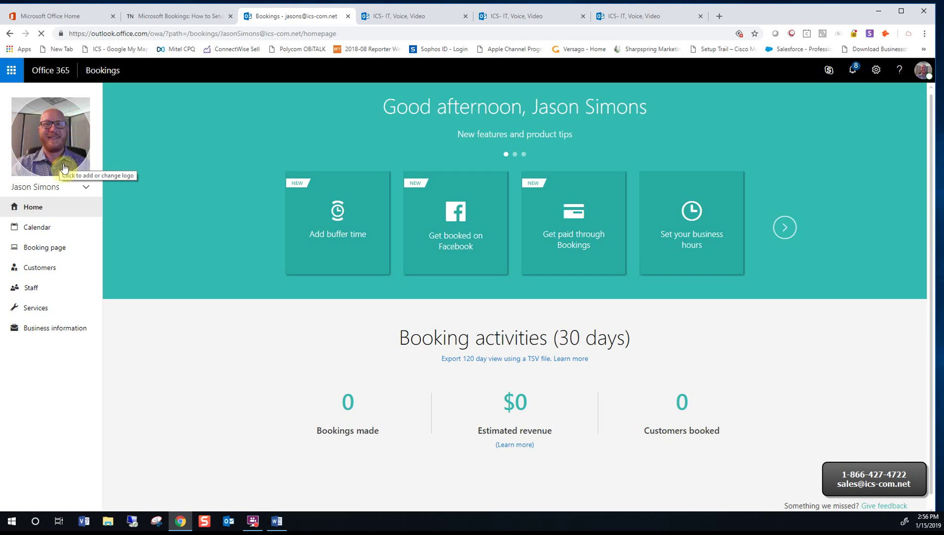
# Preview this calendar's public page with 1 Hour Phone Call, showing a 3:30 pm slot on January 16
pyautogui.click(58, 248)
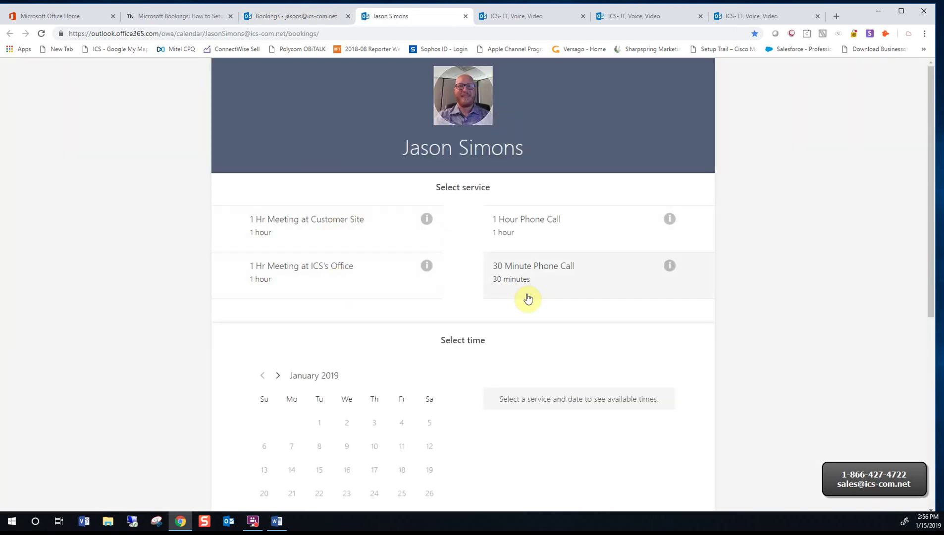
pyautogui.click(530, 242)
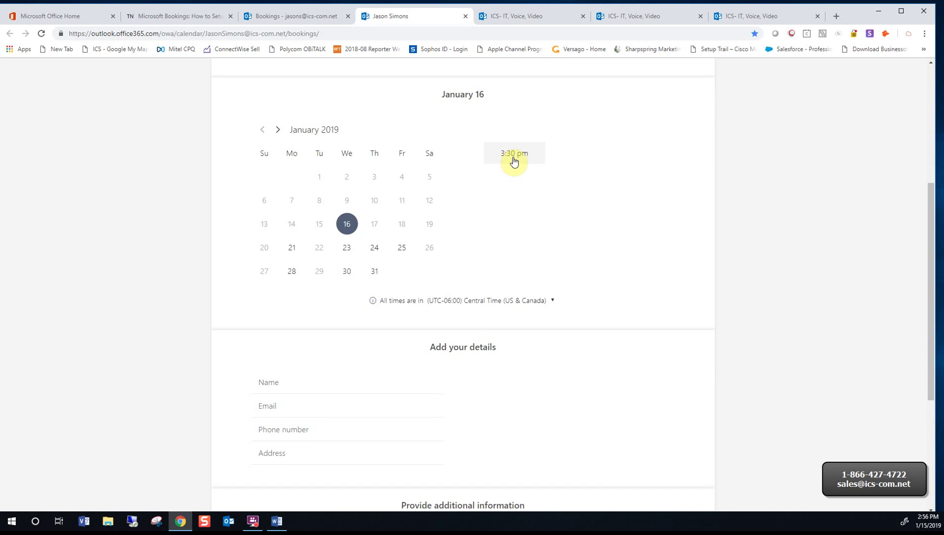
pyautogui.scroll(-2, 366, 359)
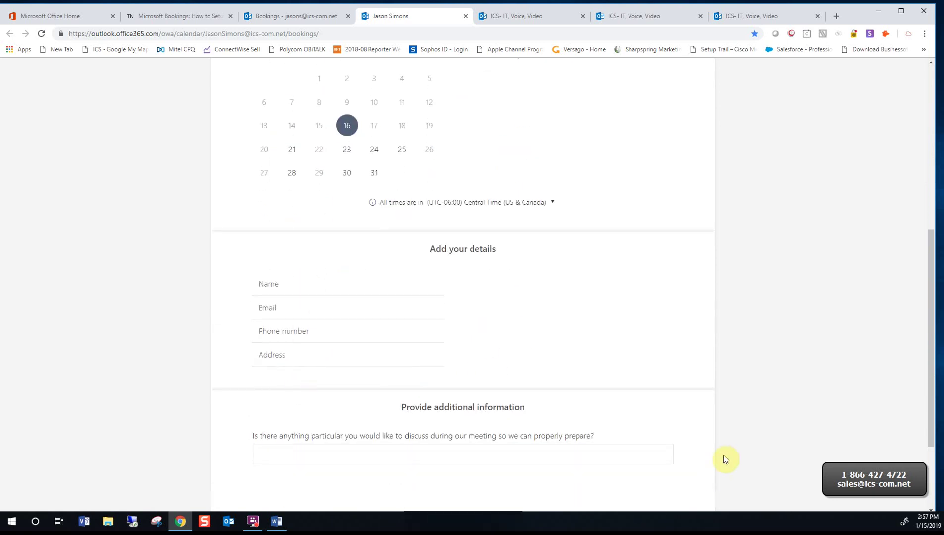
pyautogui.scroll(-3, 701, 442)
pyautogui.scroll(10, 702, 443)
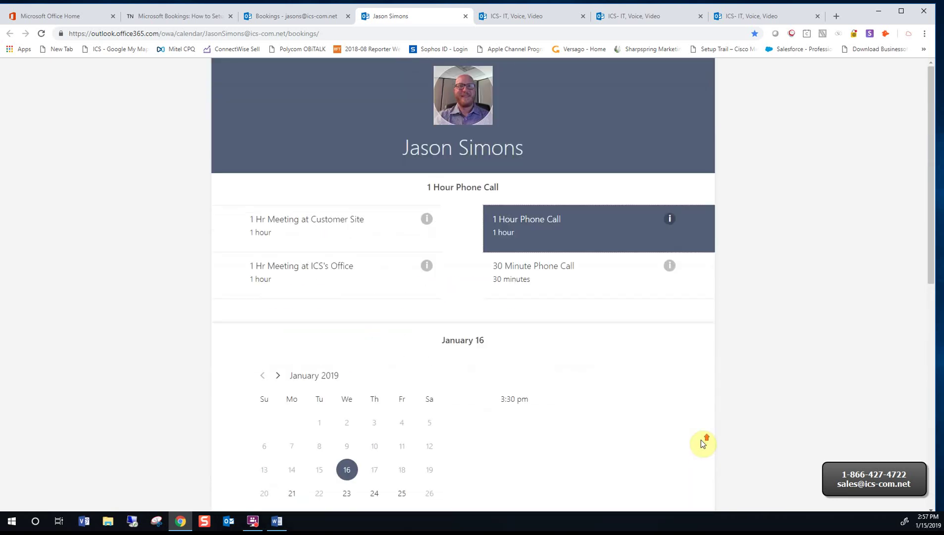